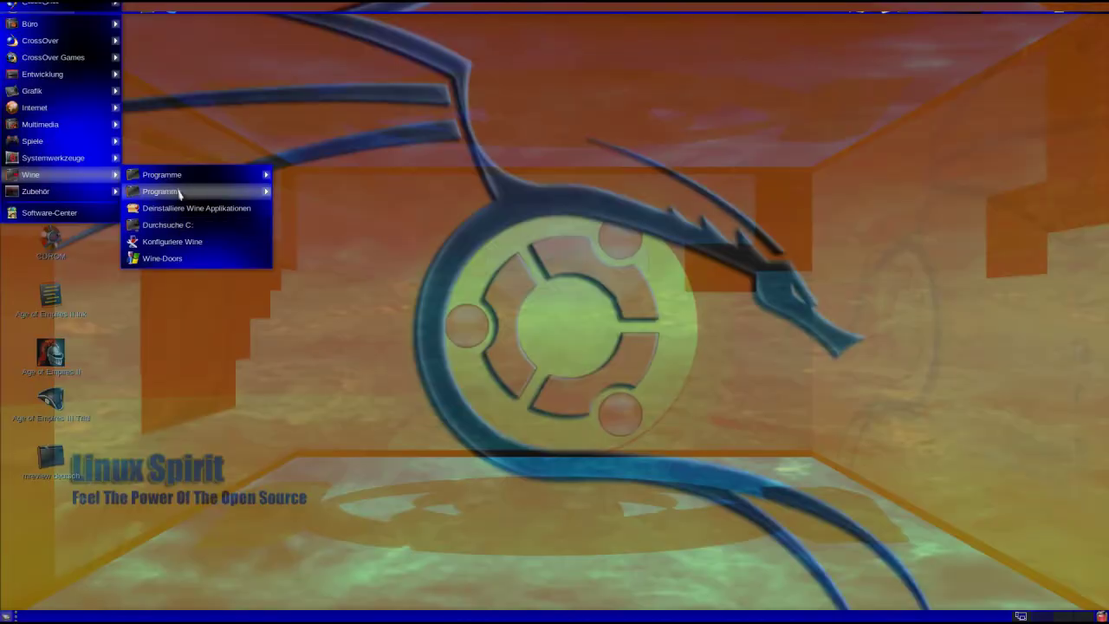
mouse_move(179, 192)
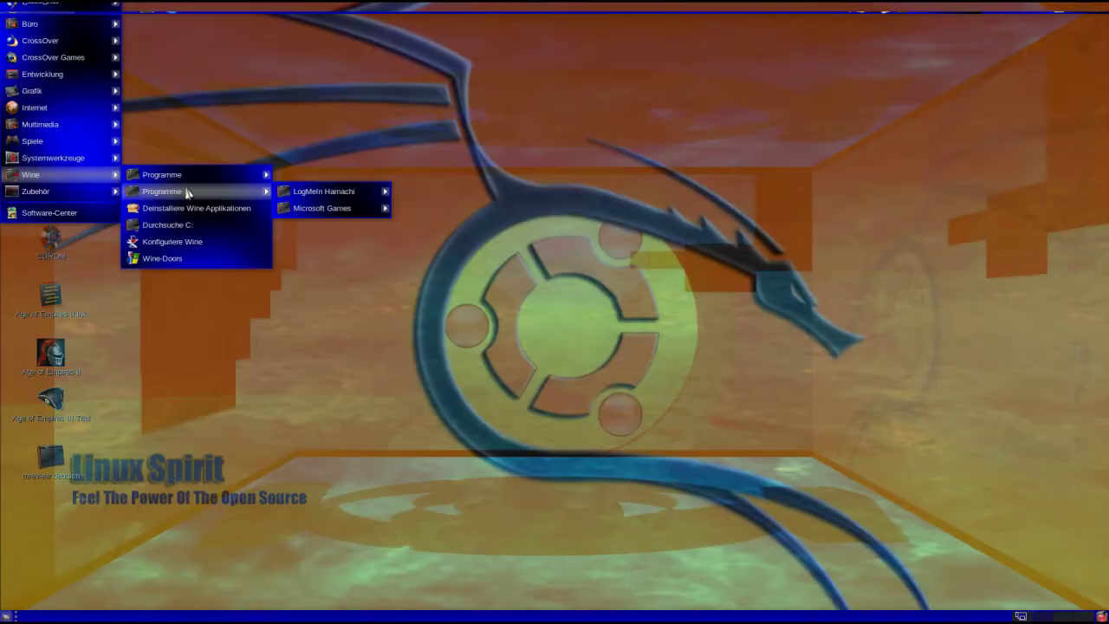
mouse_move(367, 192)
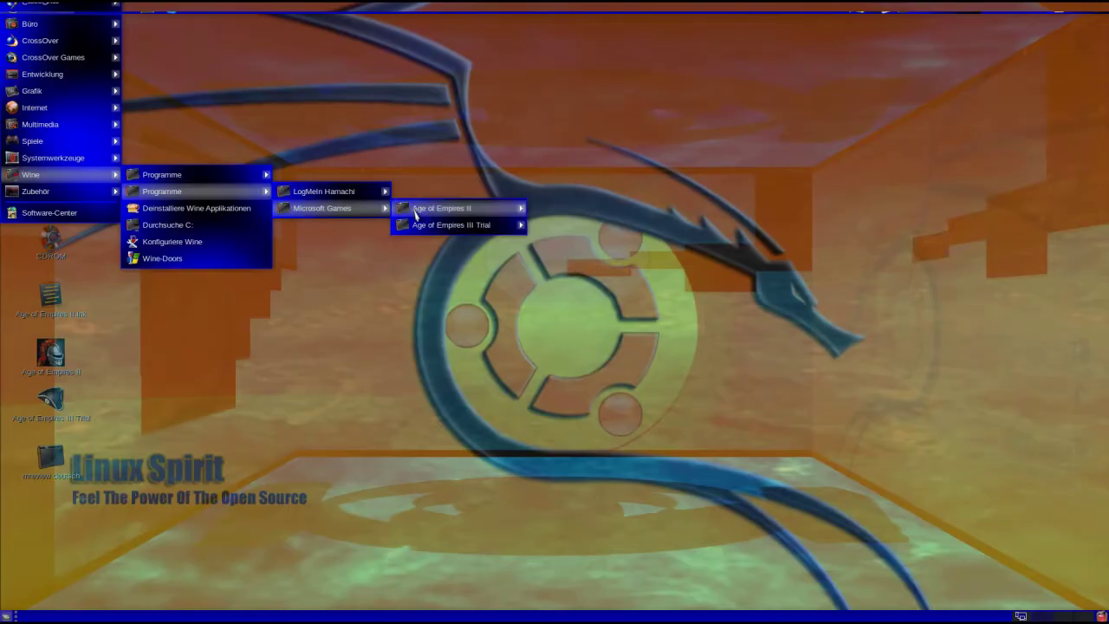
mouse_move(455, 217)
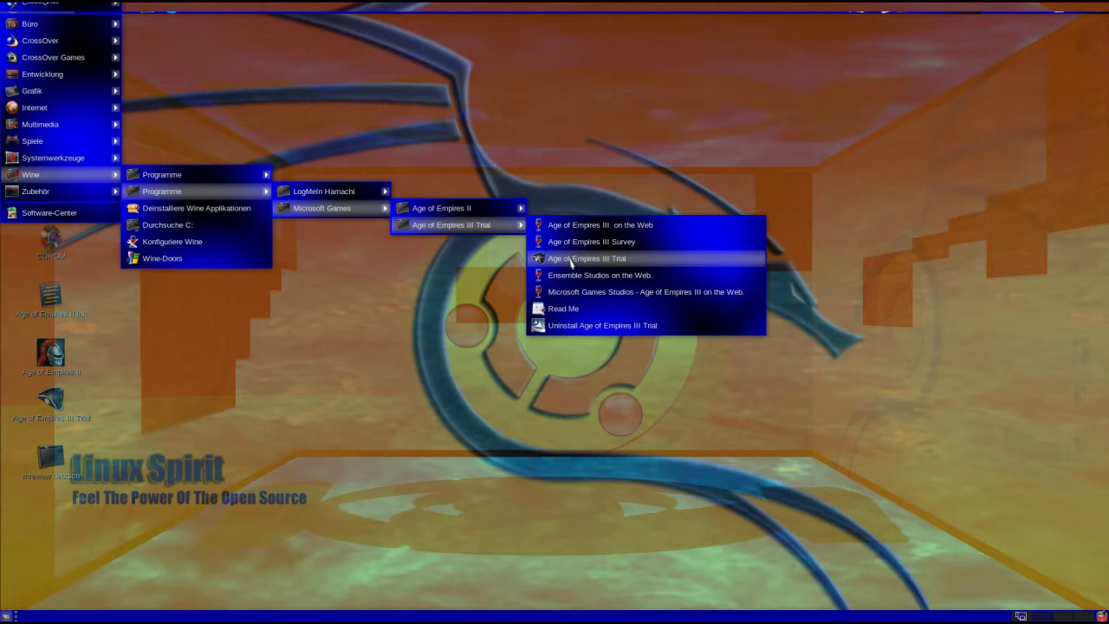
mouse_move(73, 191)
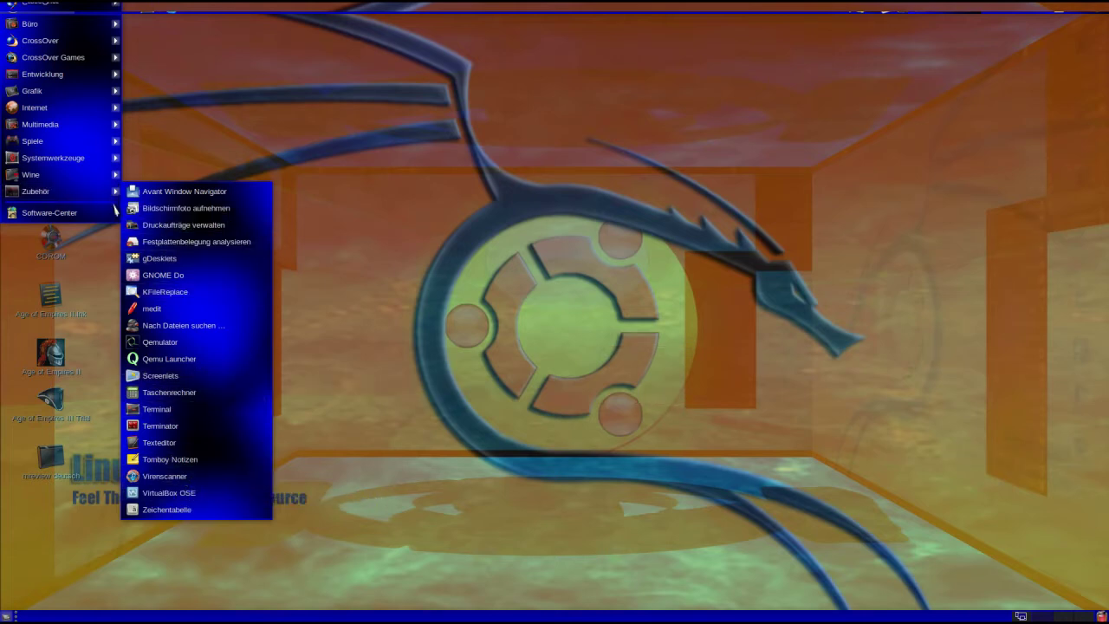
Open the Software-Center and search it for "kaffeine"
left_click(59, 212)
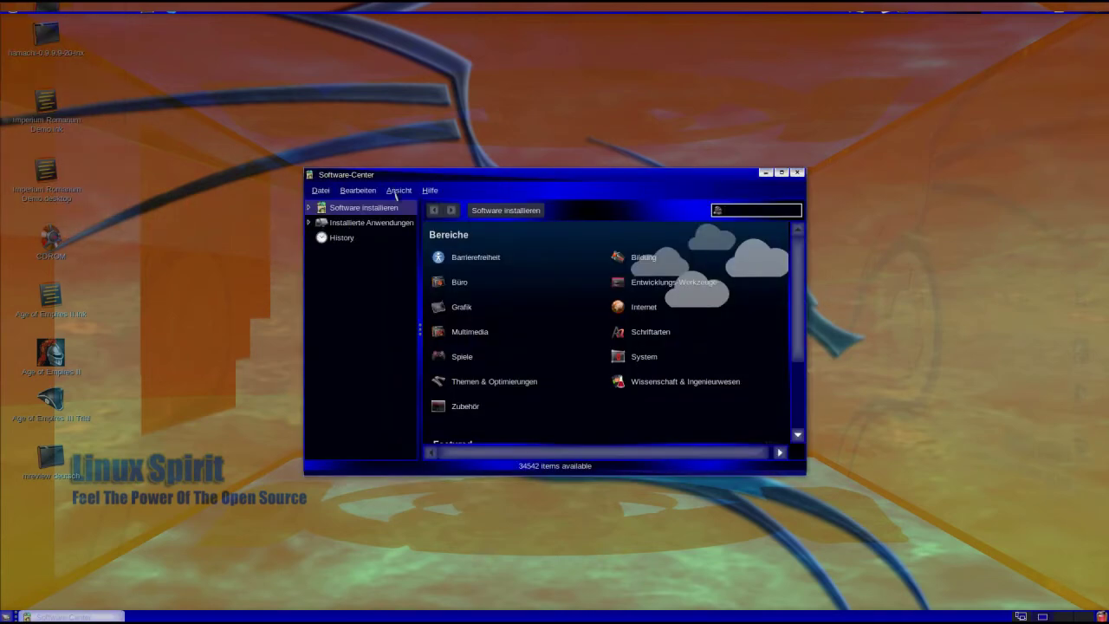
left_click(420, 177)
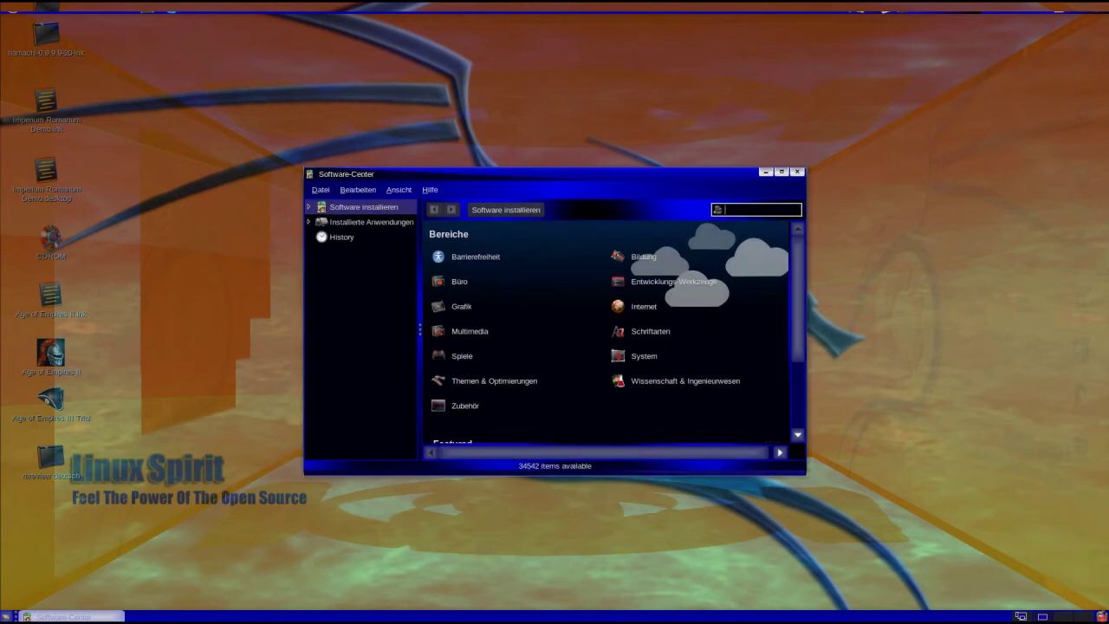
type("kaffeine")
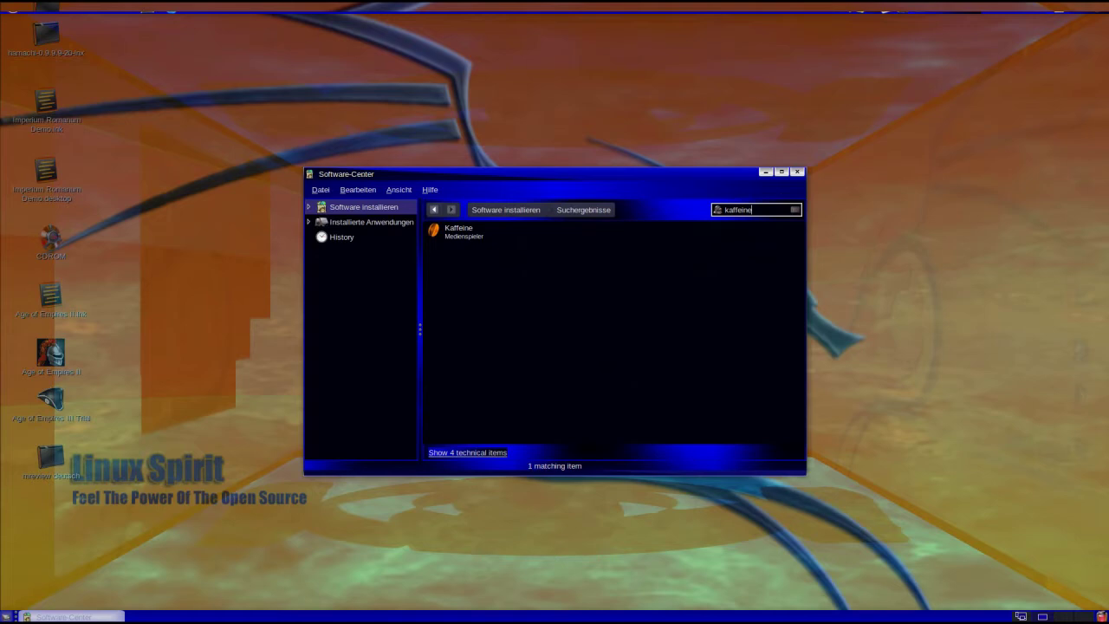
Open the Kaffeine media player's information page and read through its description and version details
left_click(578, 236)
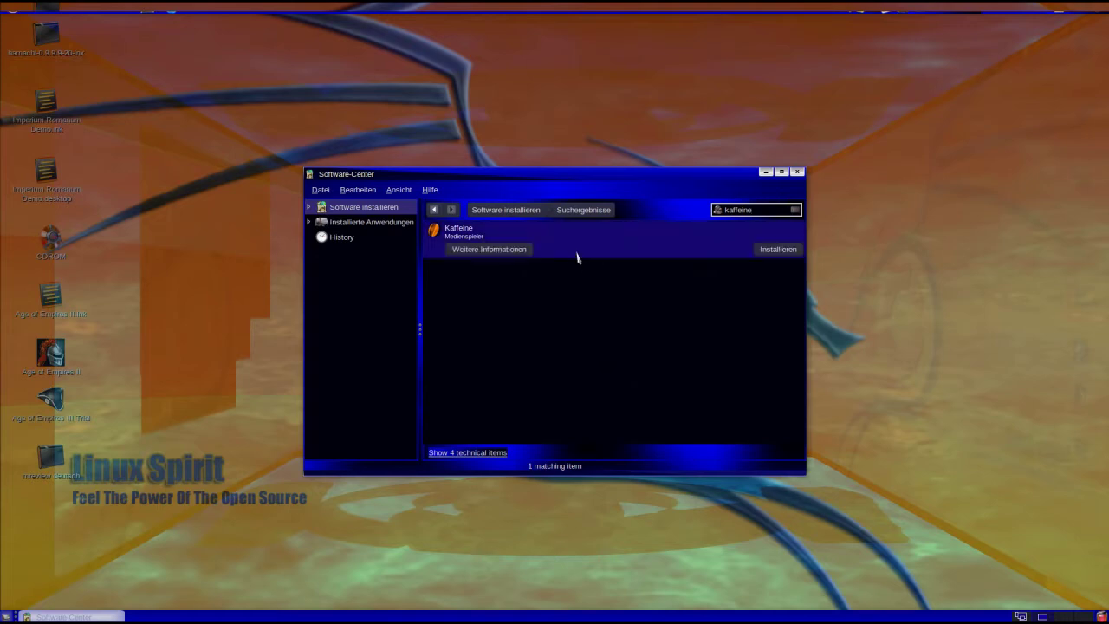
left_click(518, 248)
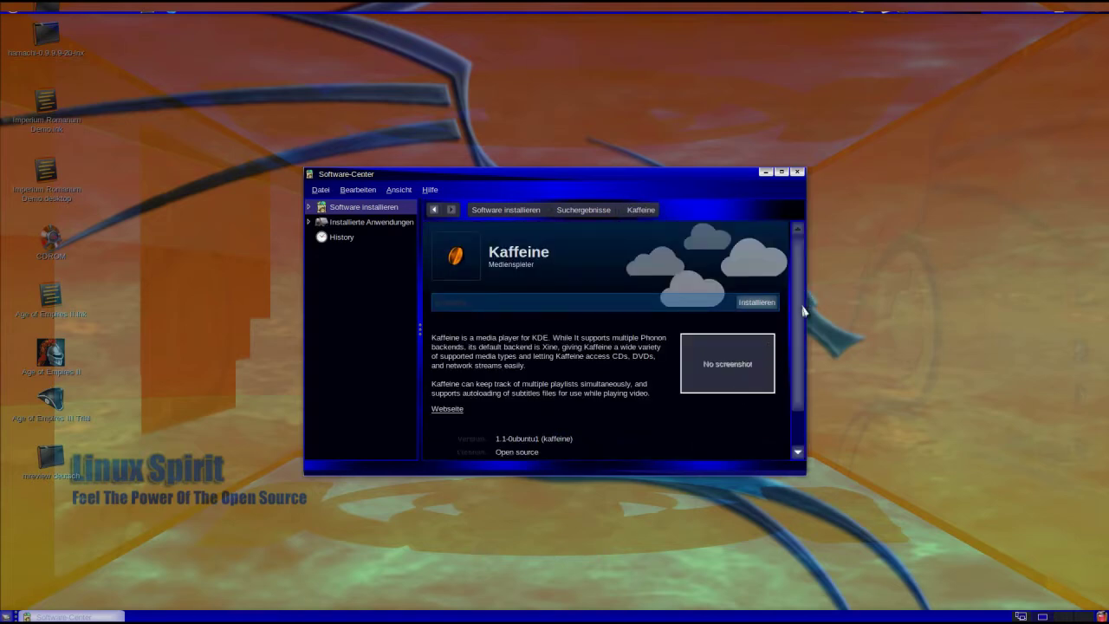
scroll(804, 315, "down", 2)
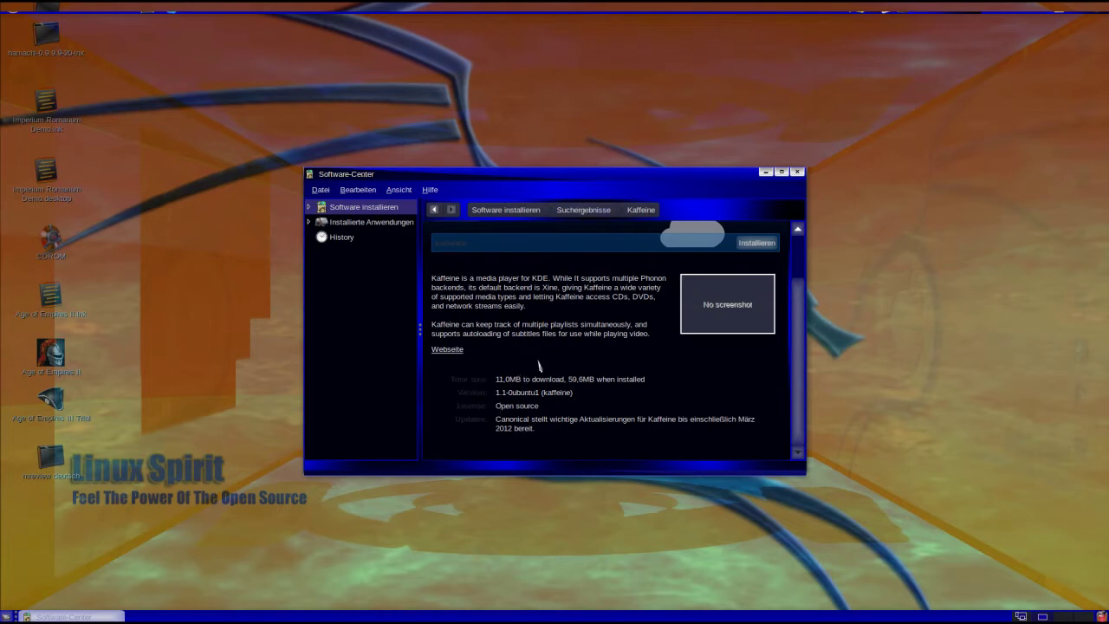
Open the software change history and examine the entries under Dienstag and 06 Juli, collapsing each group again
left_click(351, 238)
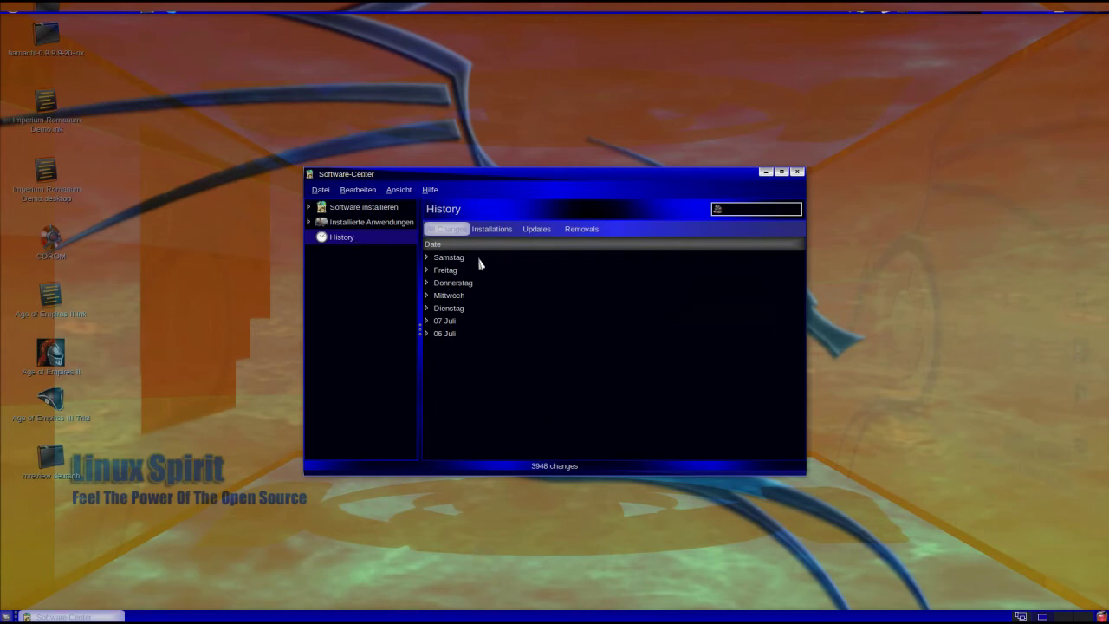
left_click(428, 310)
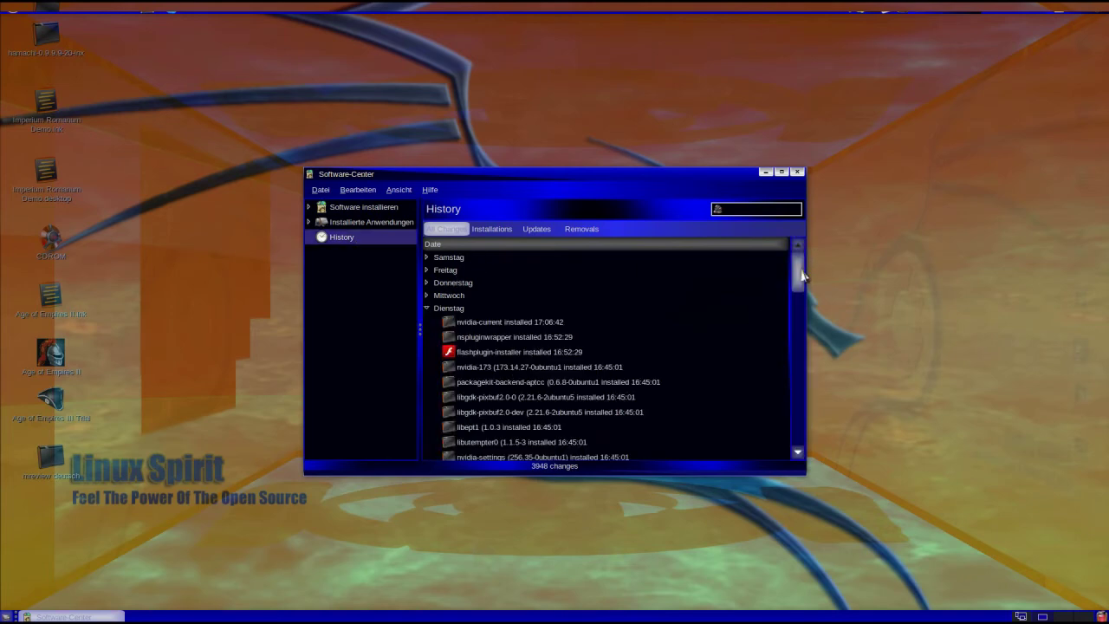
mouse_move(801, 274)
left_mouse_down()
mouse_move(799, 421)
mouse_move(814, 271)
left_mouse_up()
left_click(429, 314)
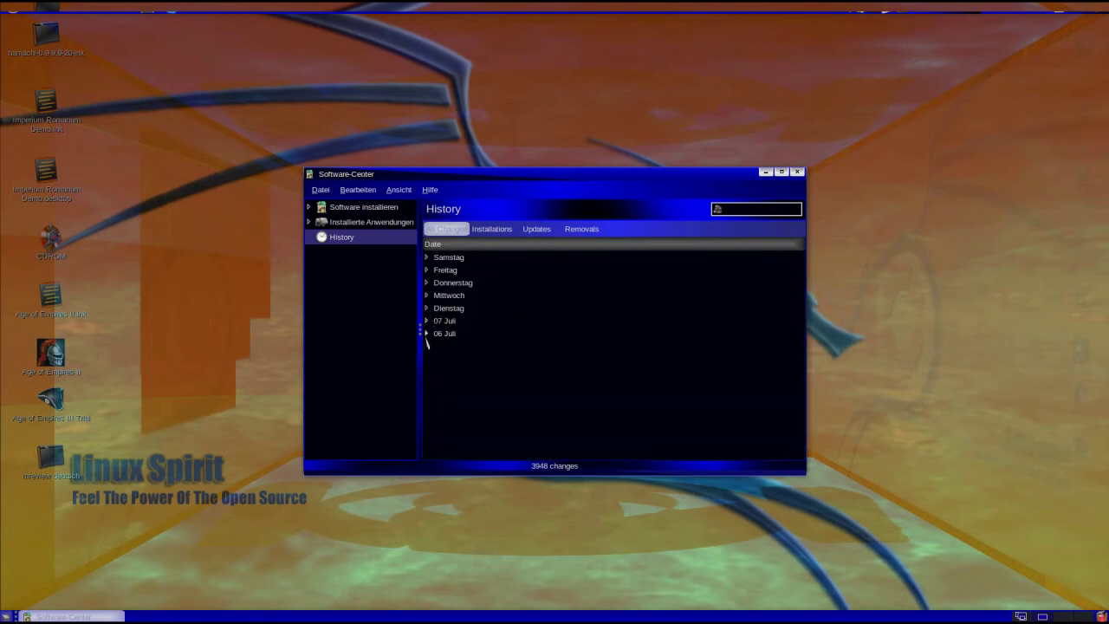
left_click(427, 334)
left_click(427, 334)
Filter the history to installations, switch back to all changes, and close the Software-Center
left_click(508, 231)
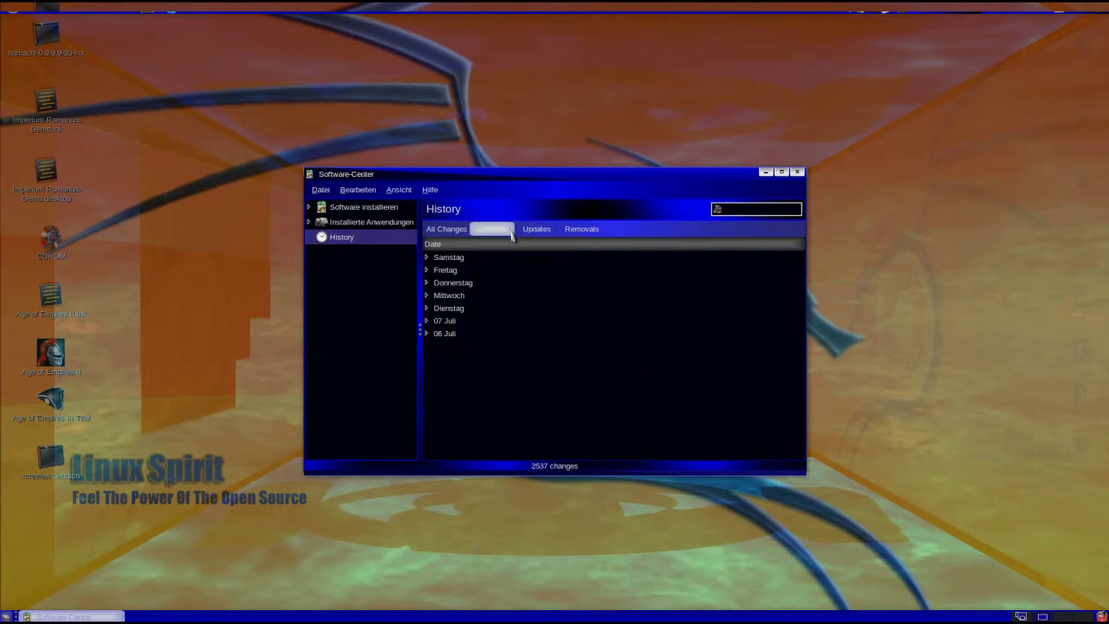
left_click(452, 230)
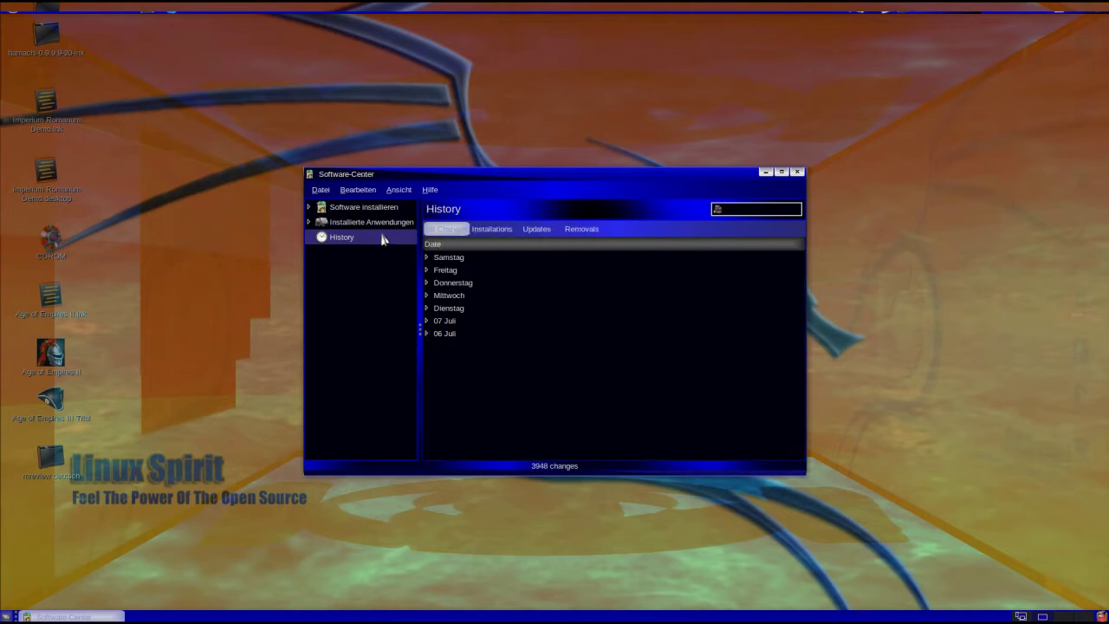
left_click(366, 212)
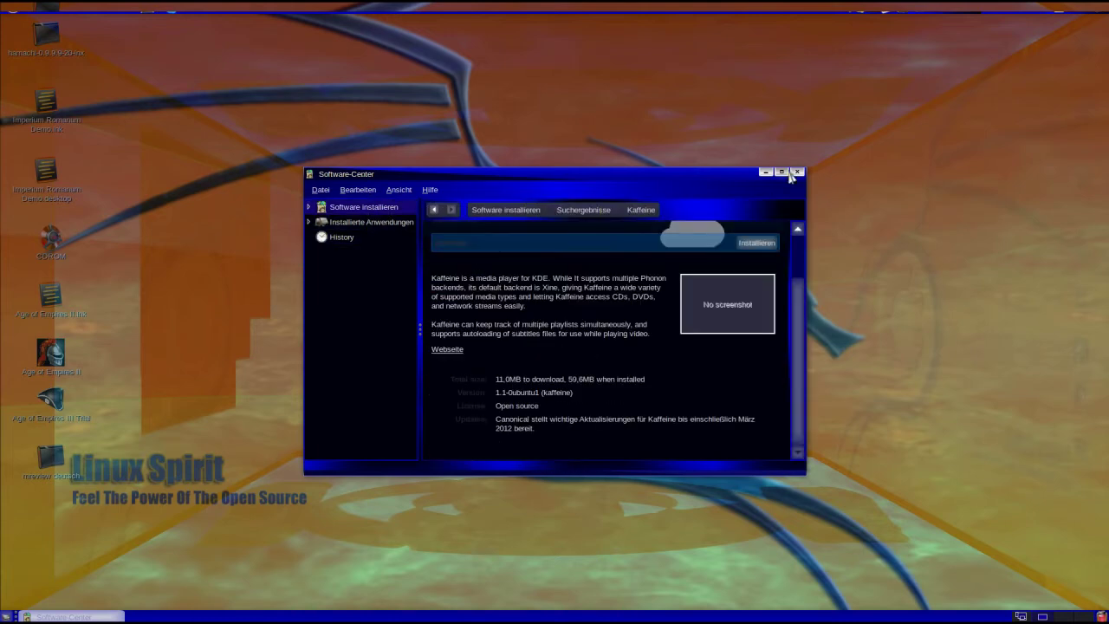
left_click(797, 172)
Open the mouse pointer theme selection from the desktop settings, view the available pointers and close it
left_click(116, 12)
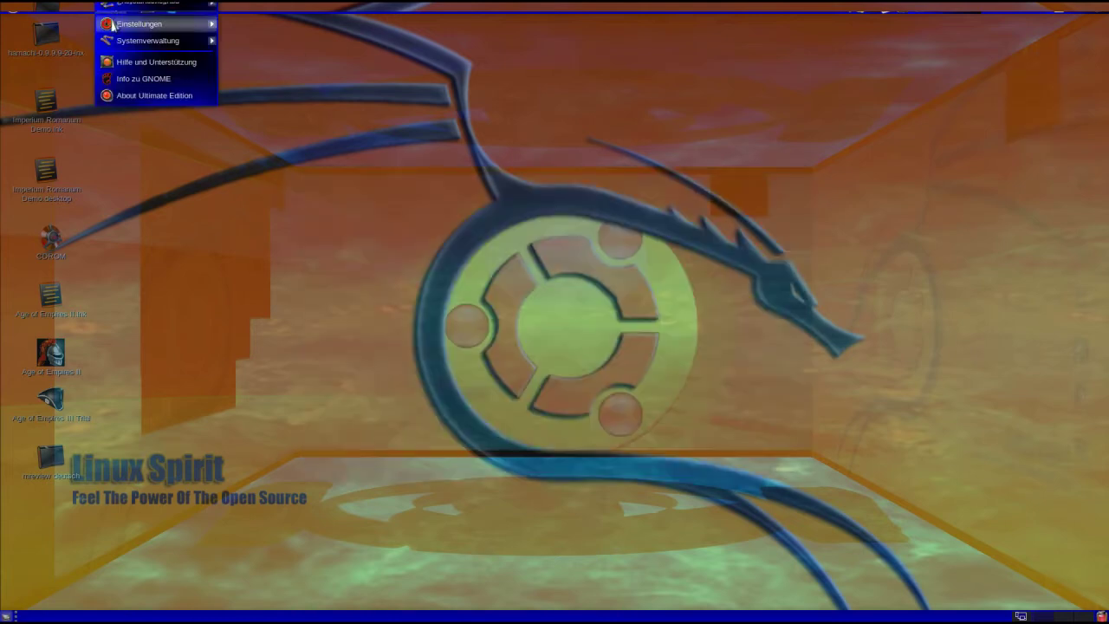
mouse_move(111, 24)
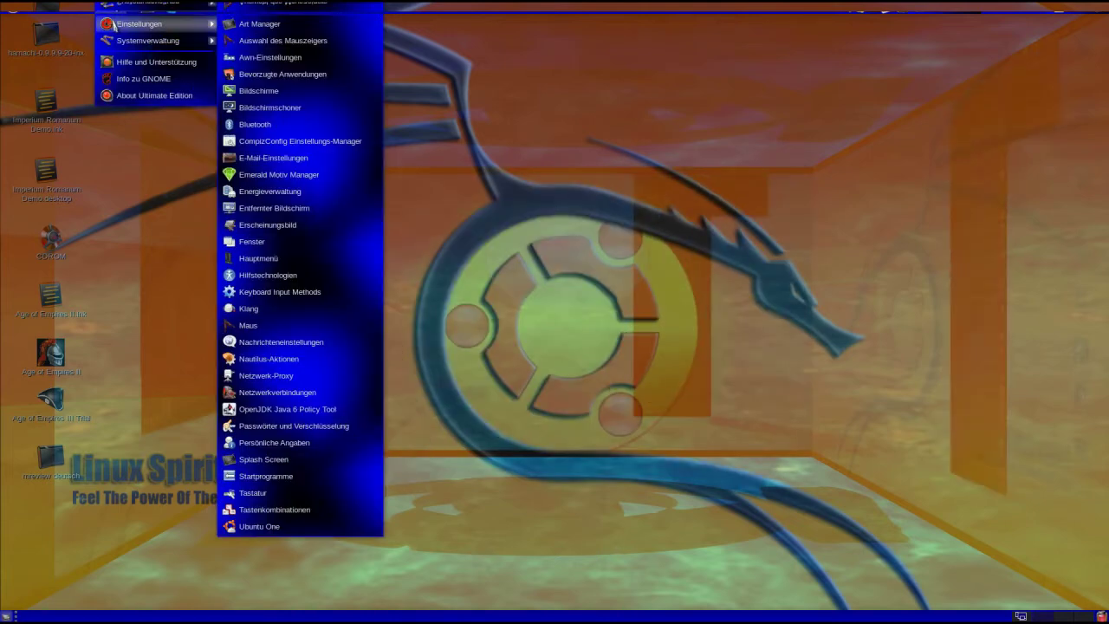
left_click(295, 40)
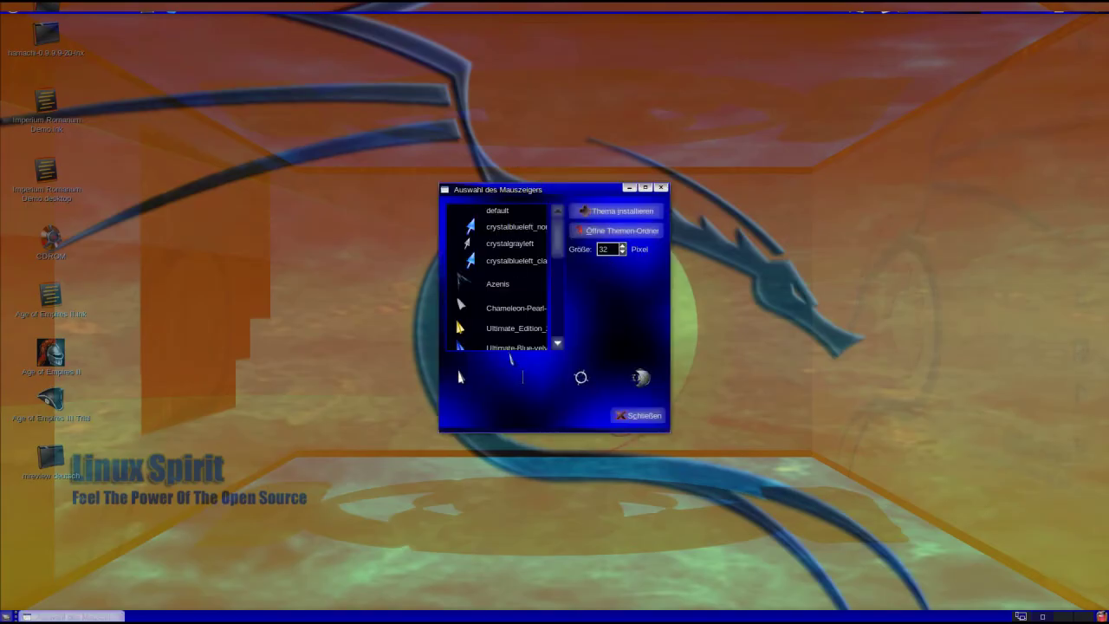
left_click(638, 413)
Launch the RELEASE installer from system administration, authorize it with the account password, and quit it at the welcome page
left_click(114, 14)
mouse_move(117, 23)
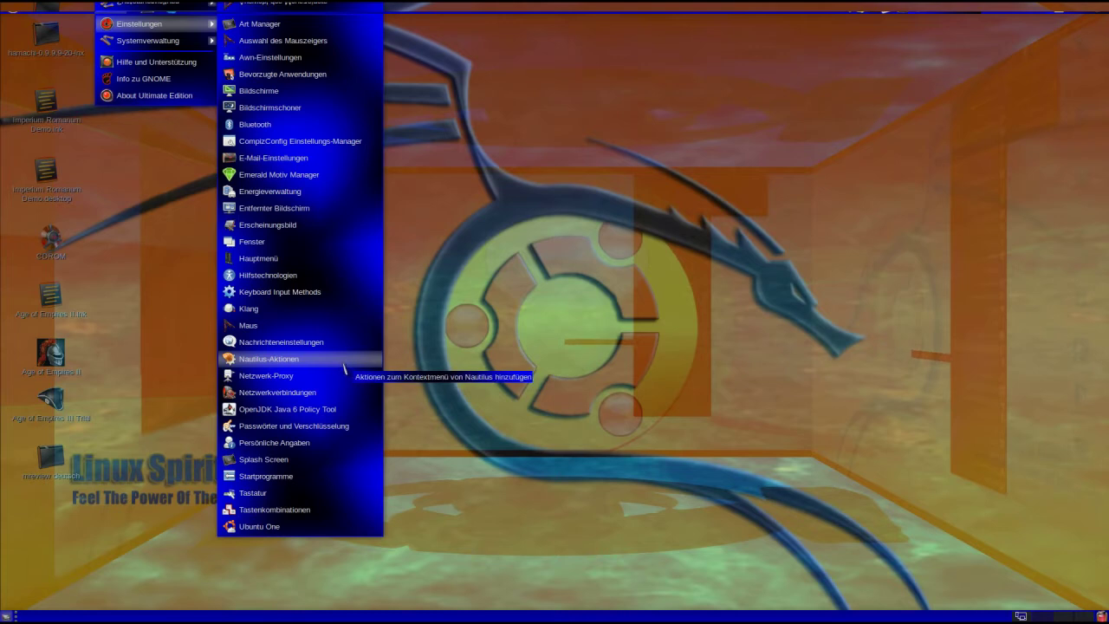
mouse_move(196, 41)
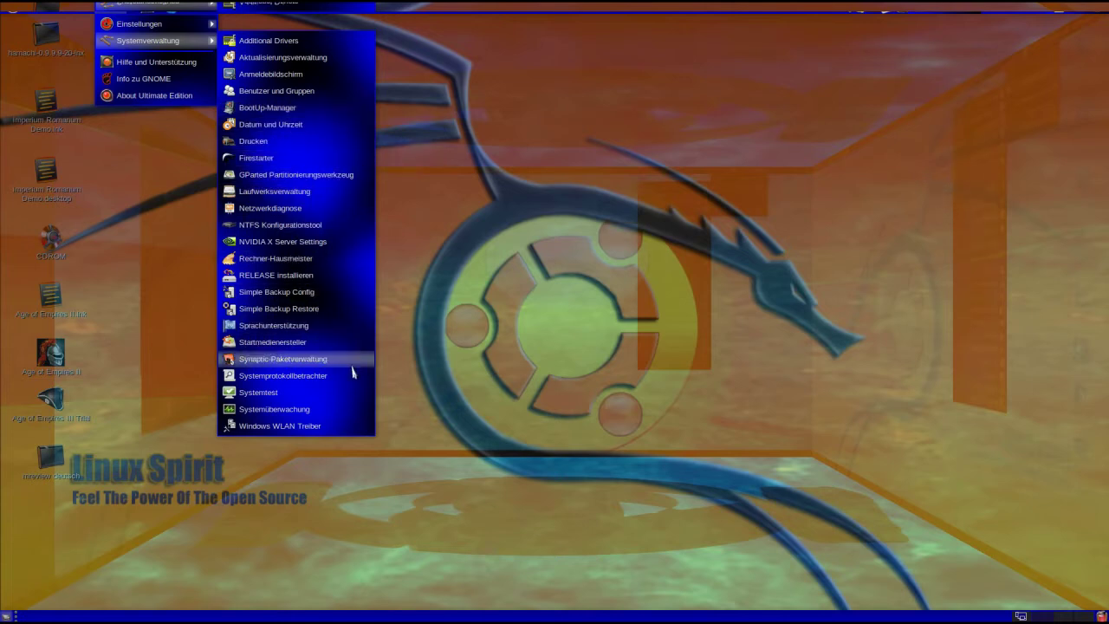
left_click(332, 292)
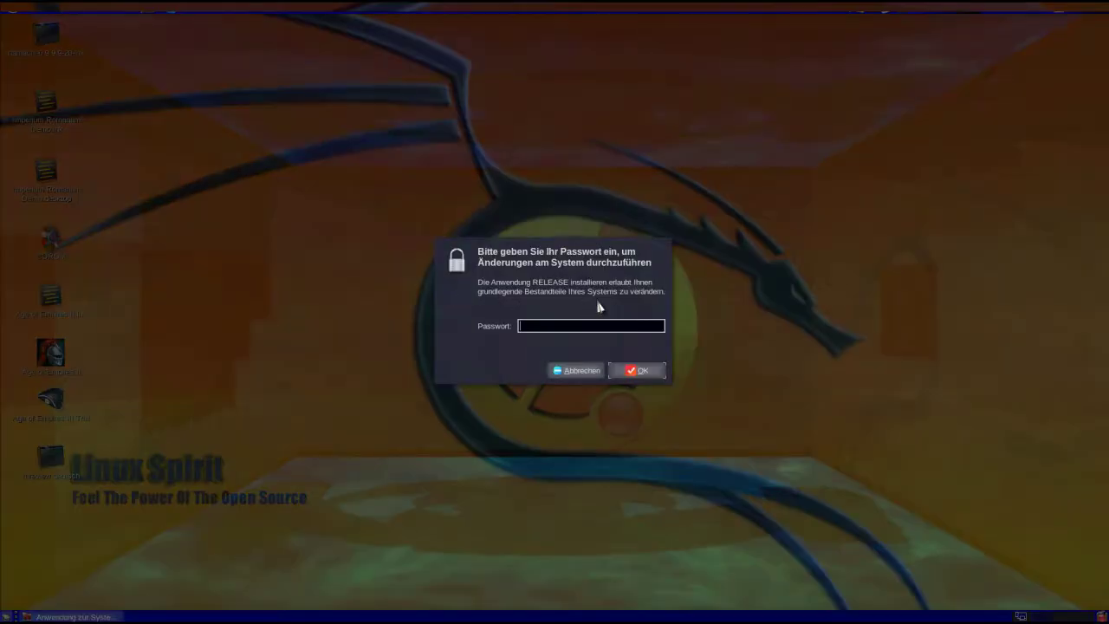
key("Return")
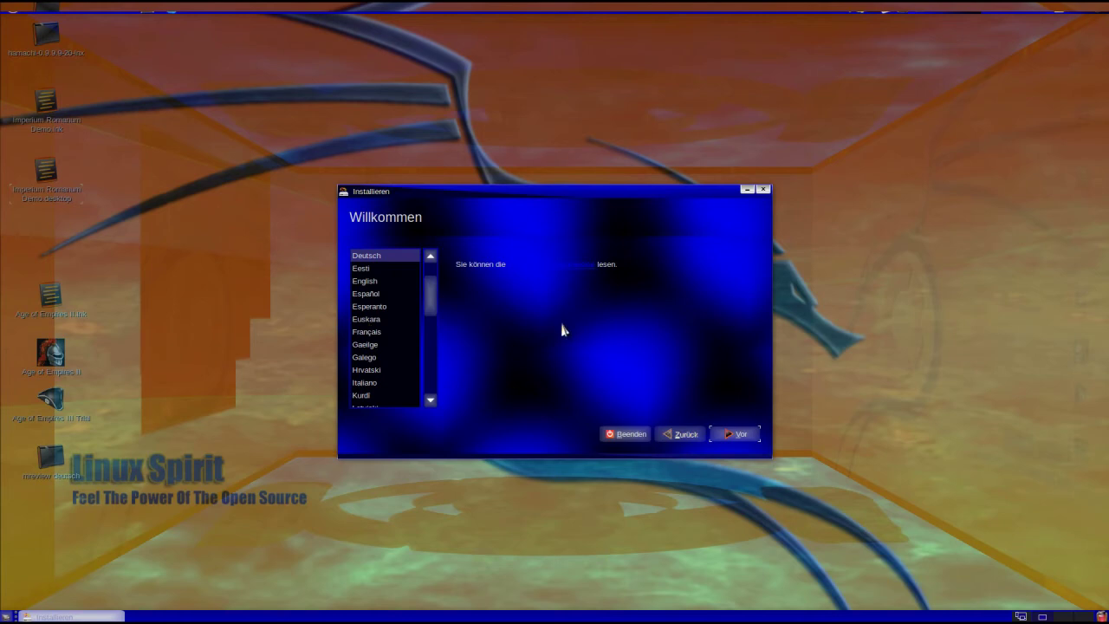
left_click(639, 433)
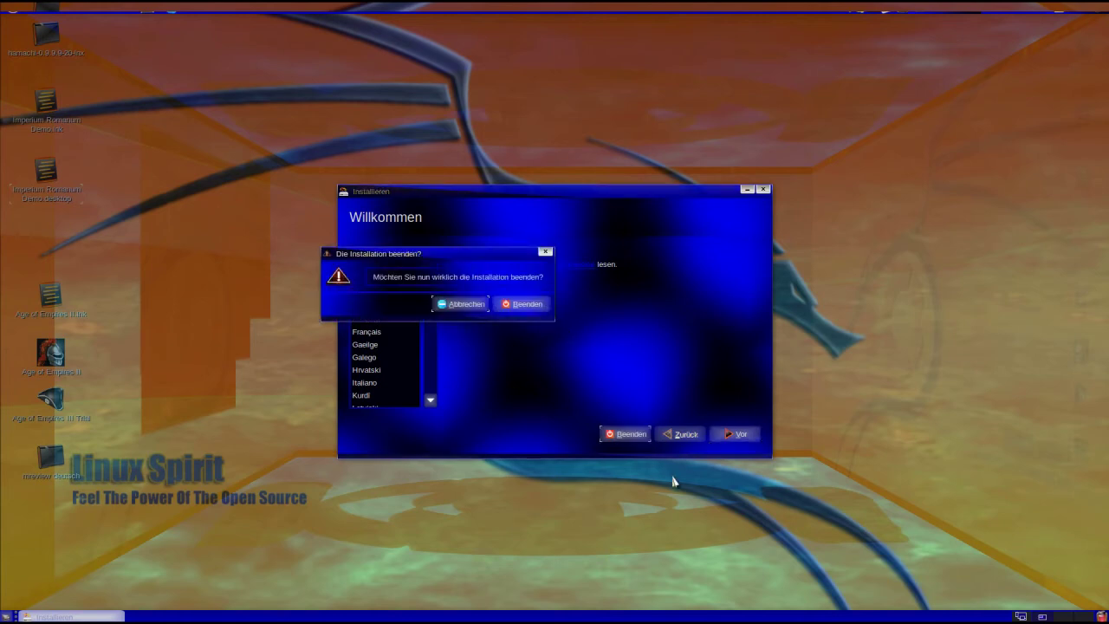
left_click(506, 307)
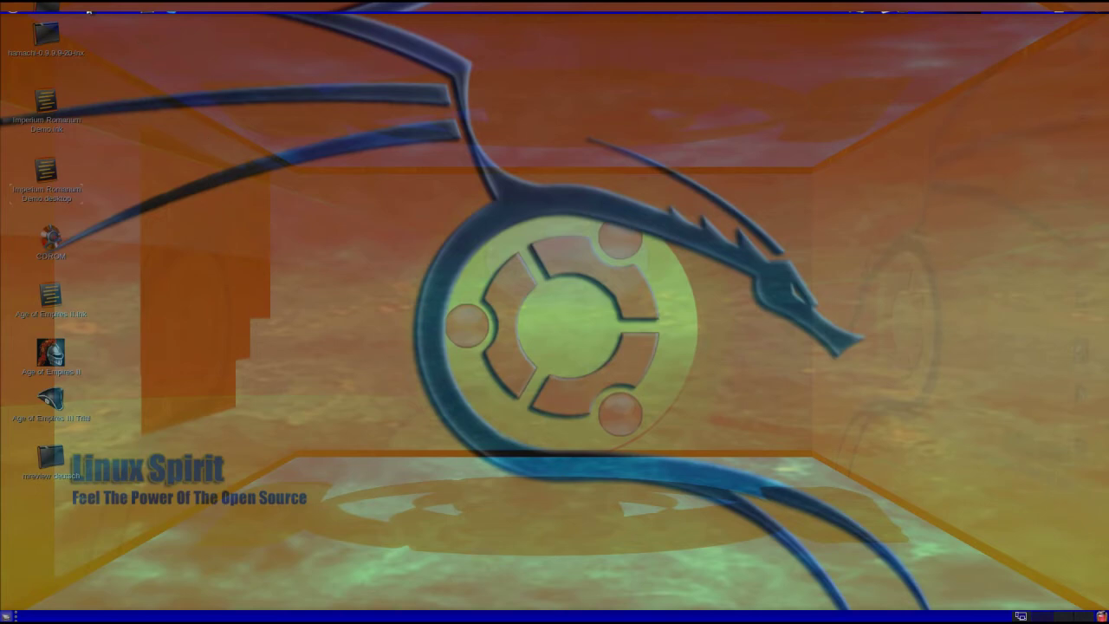
left_click(90, 12)
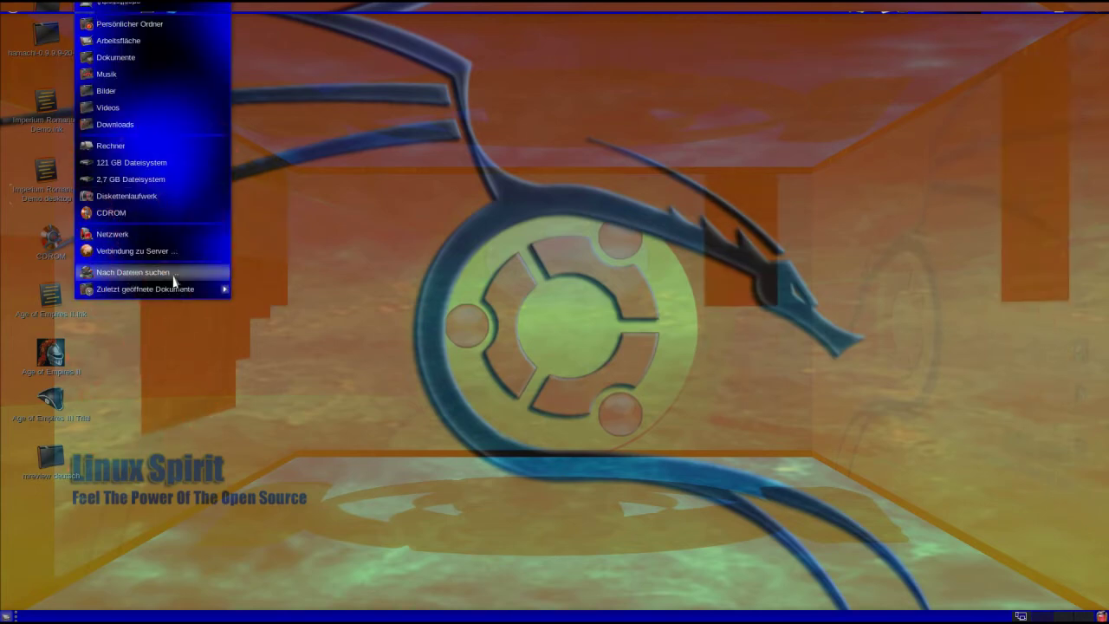
right_click(474, 276)
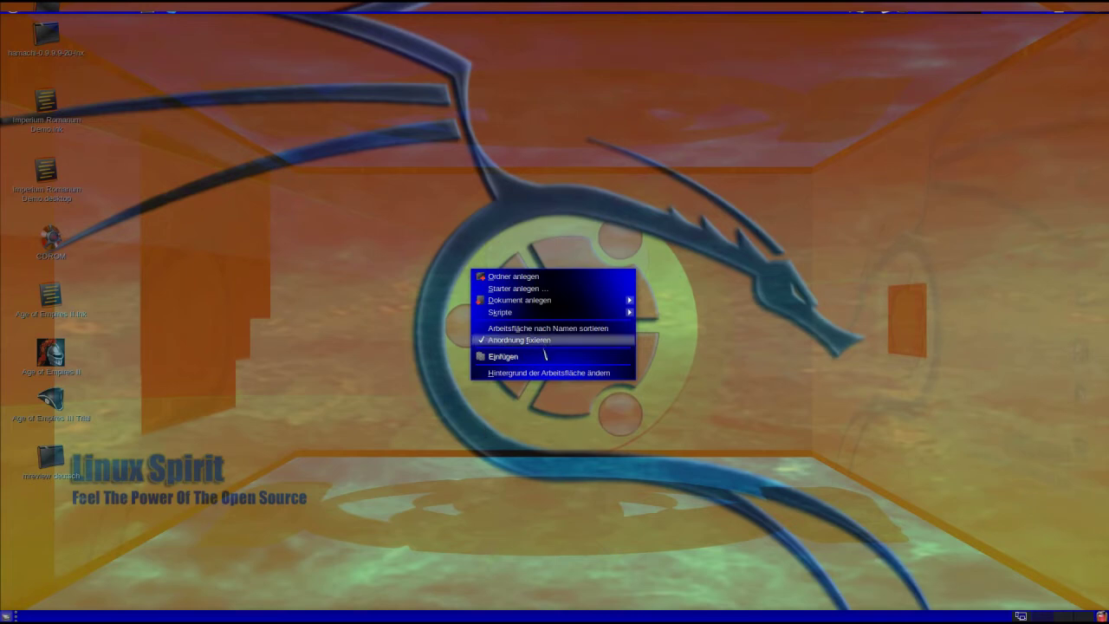
left_click(360, 384)
key("ctrl+alt+Left")
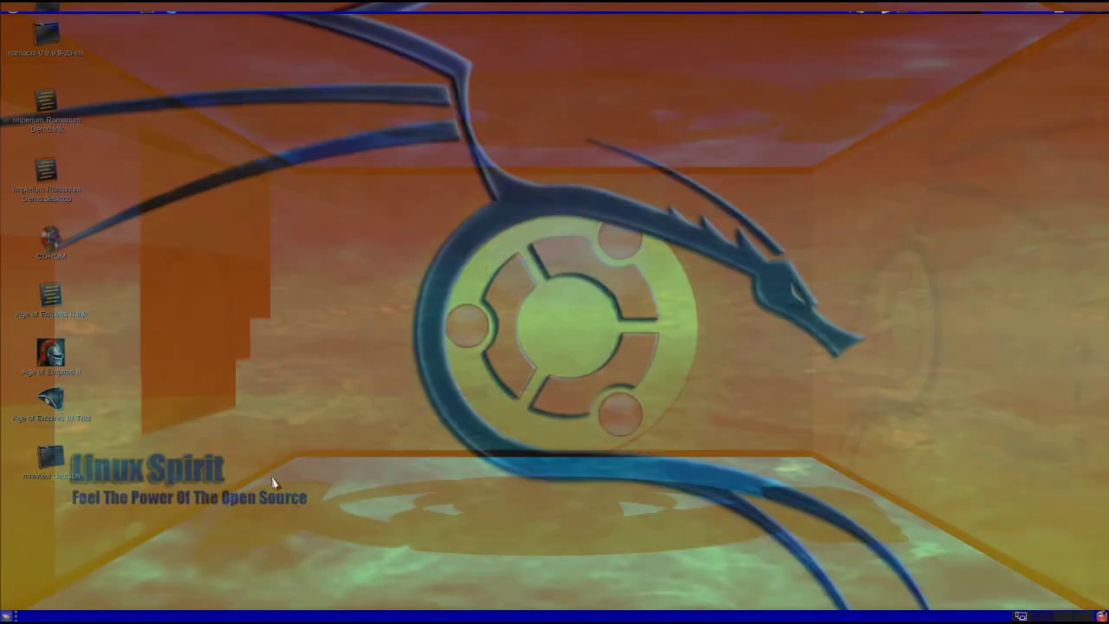
Open the desktop background settings, apply the orange flames wallpaper, and move the settings window slightly aside
right_click(375, 236)
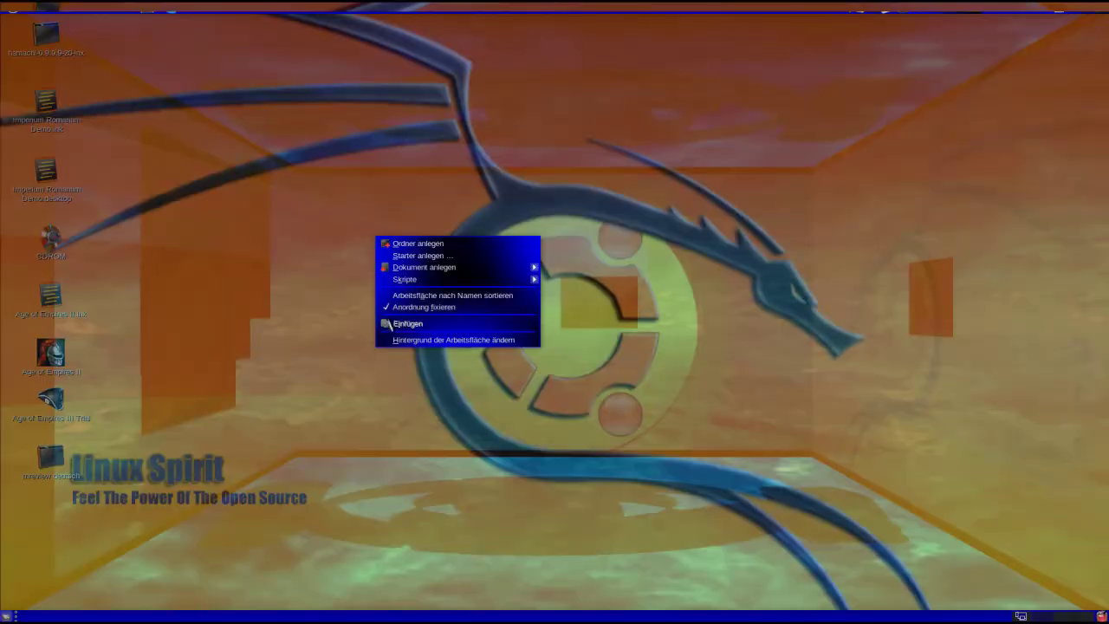
left_click(404, 340)
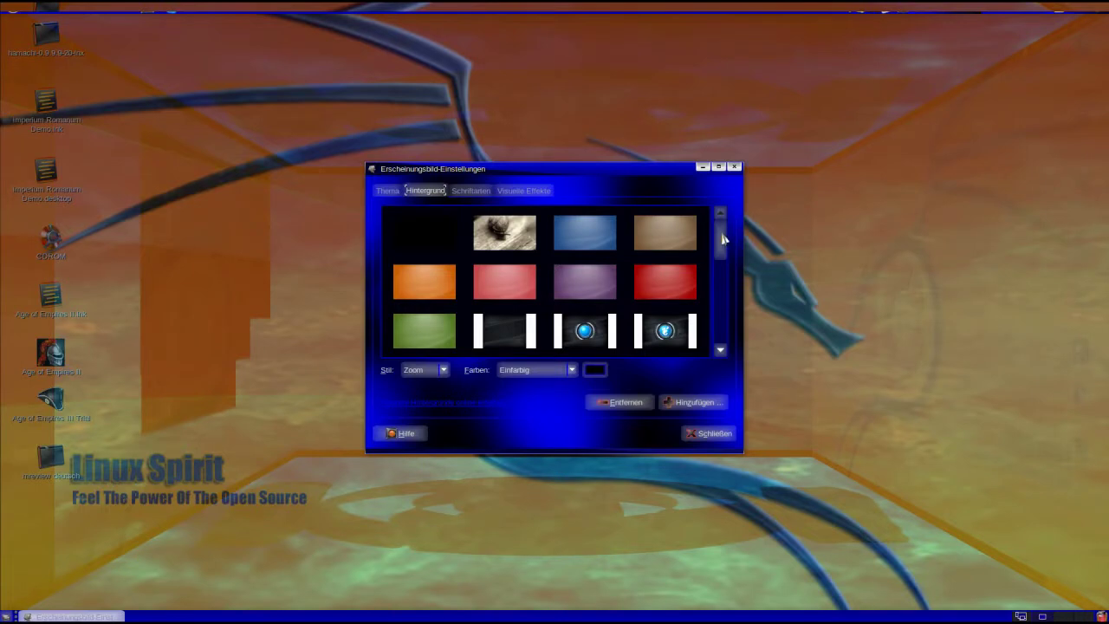
scroll(723, 239, "down", 5)
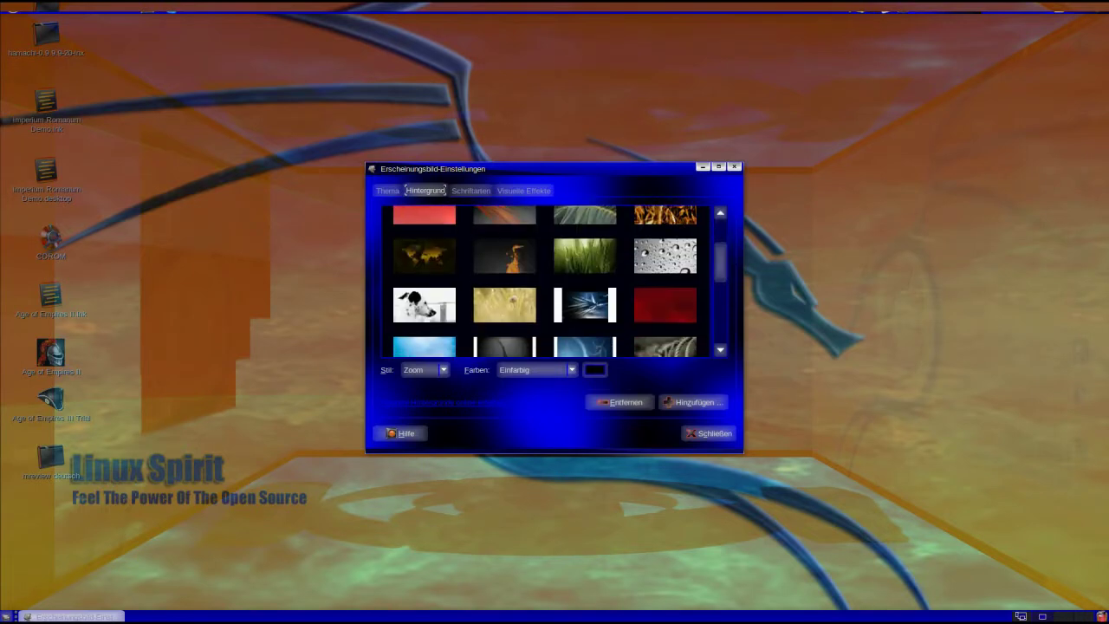
left_click(680, 216)
left_click_drag(577, 173, 536, 183)
Change the desktop background to the blue abstract Ultimate Edition wallpaper
scroll(665, 277, "down", 1)
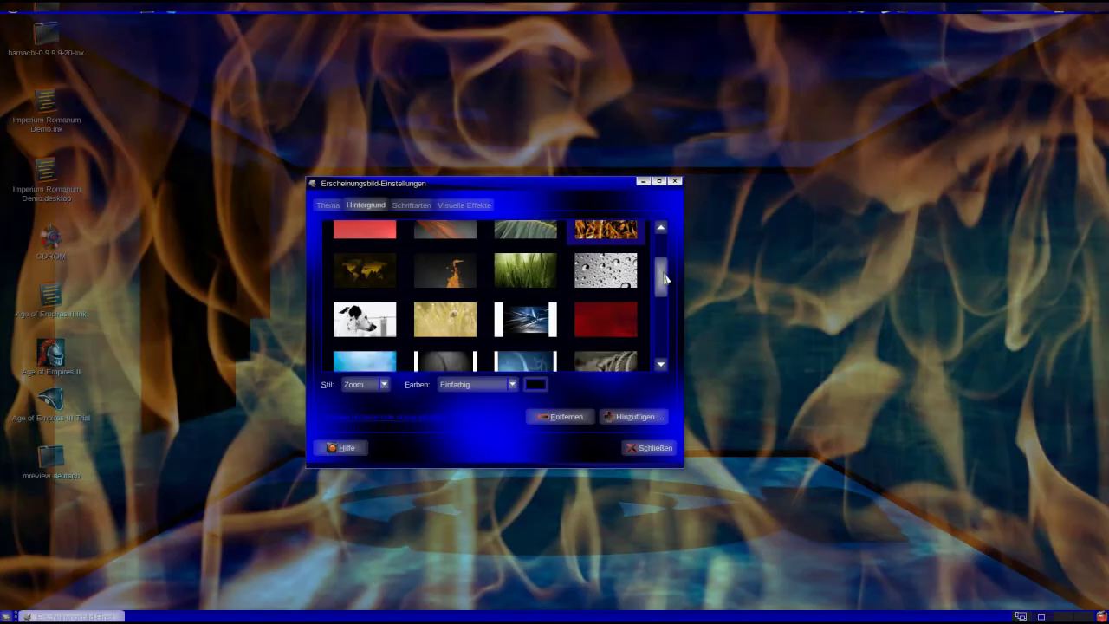
scroll(665, 277, "down", 1)
left_click(502, 282)
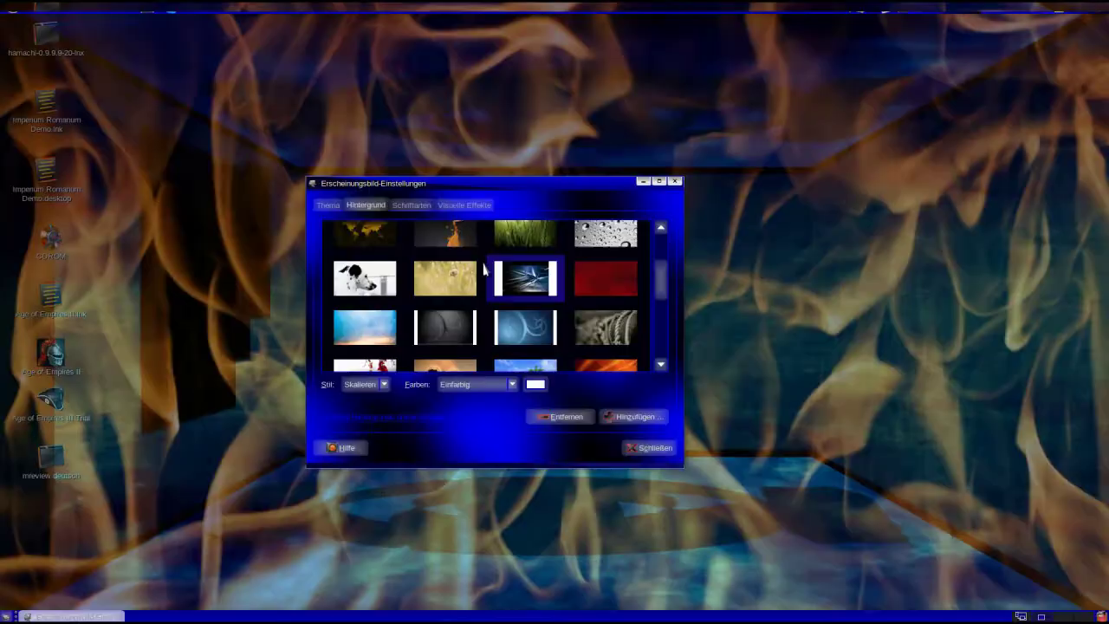
Change the desktop background to the orange bird illustration and move the settings window off the picture
left_click(472, 245)
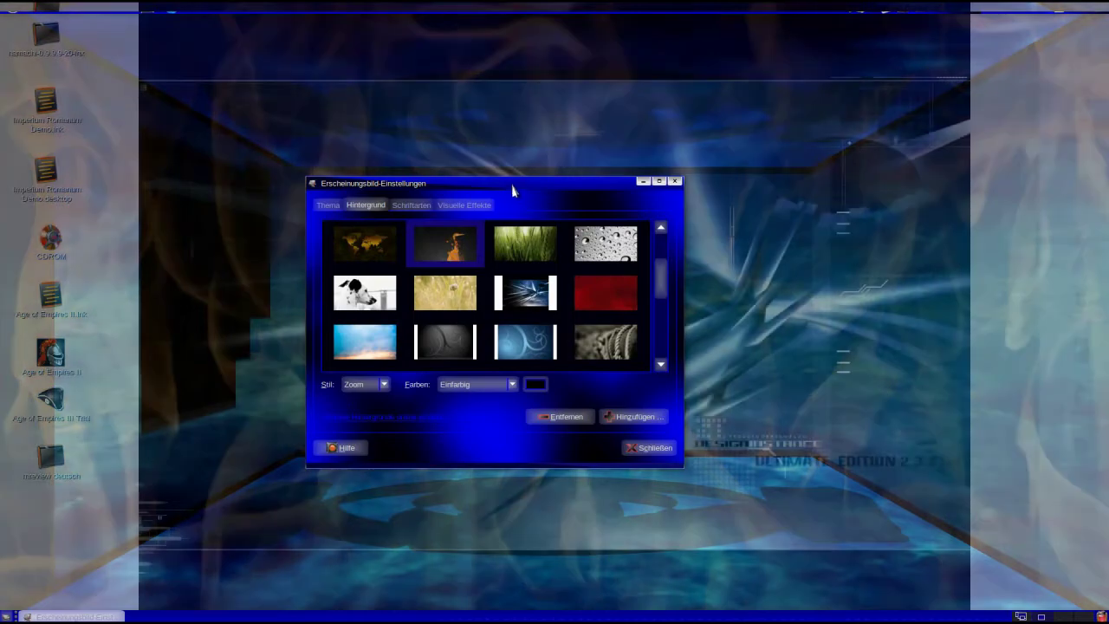
left_click_drag(510, 184, 462, 227)
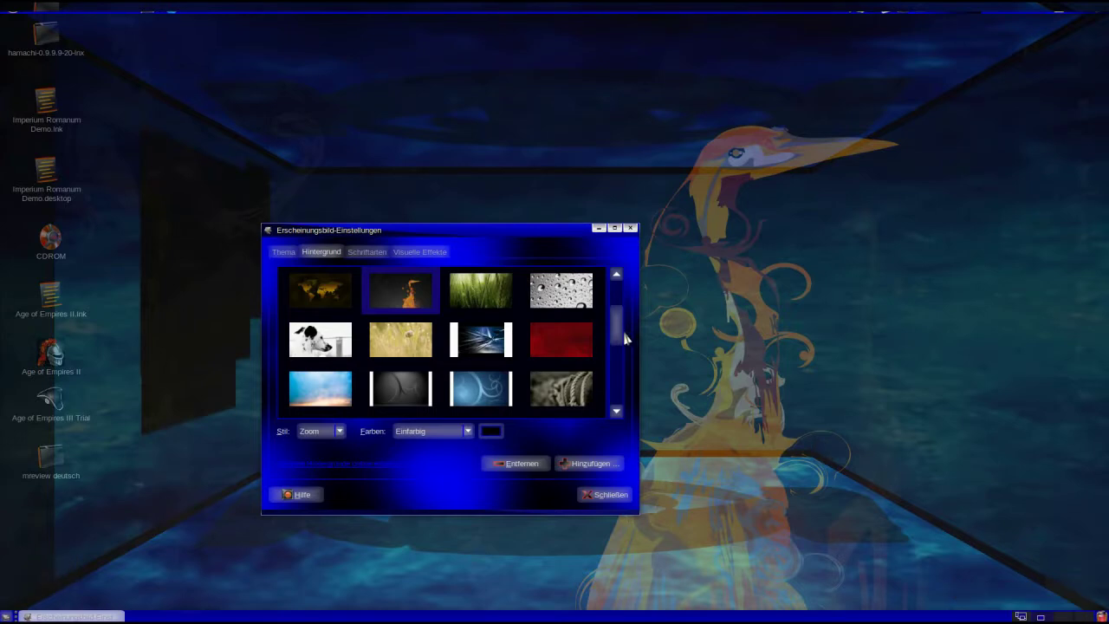
Change the desktop background to the dark curtain wallpaper with blue-green light rays and move the settings window aside
scroll(625, 371, "down", 5)
scroll(622, 364, "down", 3)
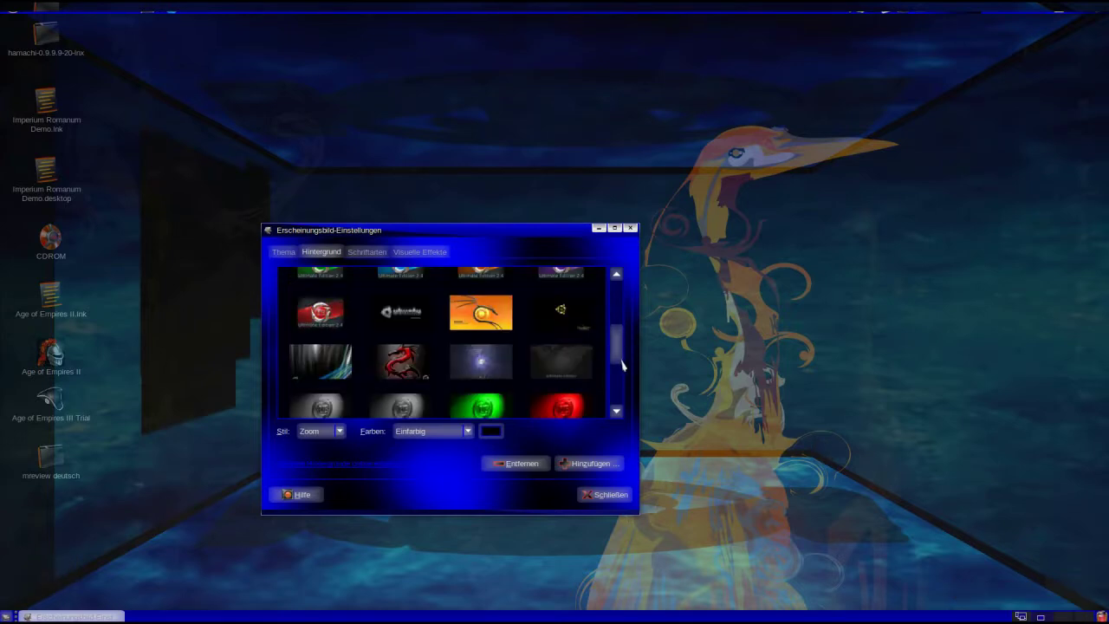
scroll(622, 364, "down", 3)
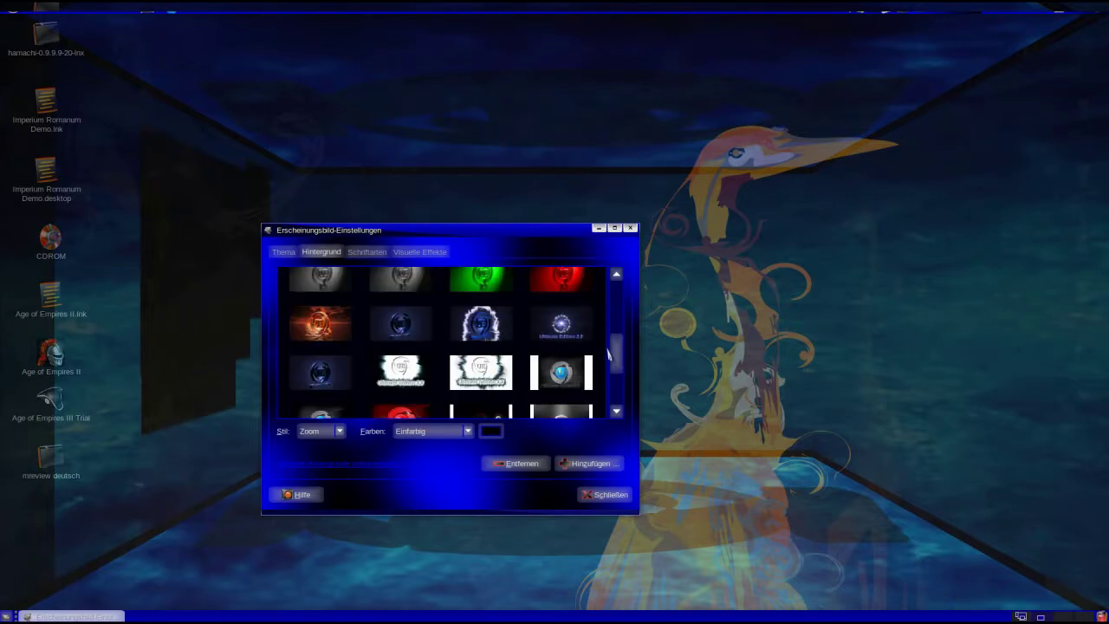
scroll(618, 360, "up", 1)
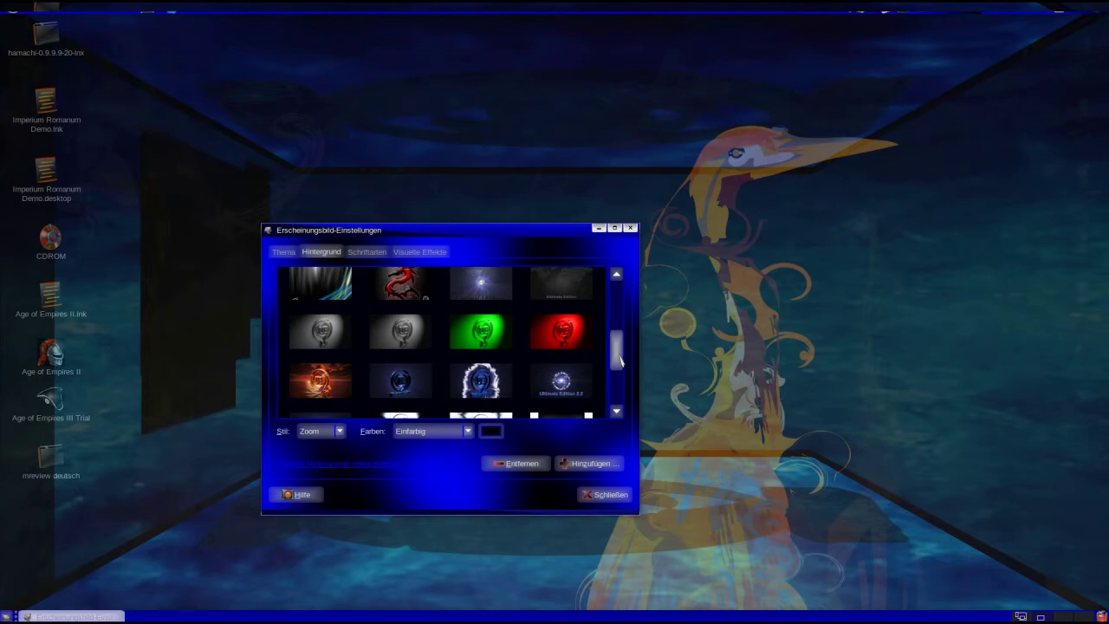
mouse_move(619, 361)
left_mouse_down()
mouse_move(620, 375)
mouse_move(617, 347)
left_mouse_up()
left_click(321, 347)
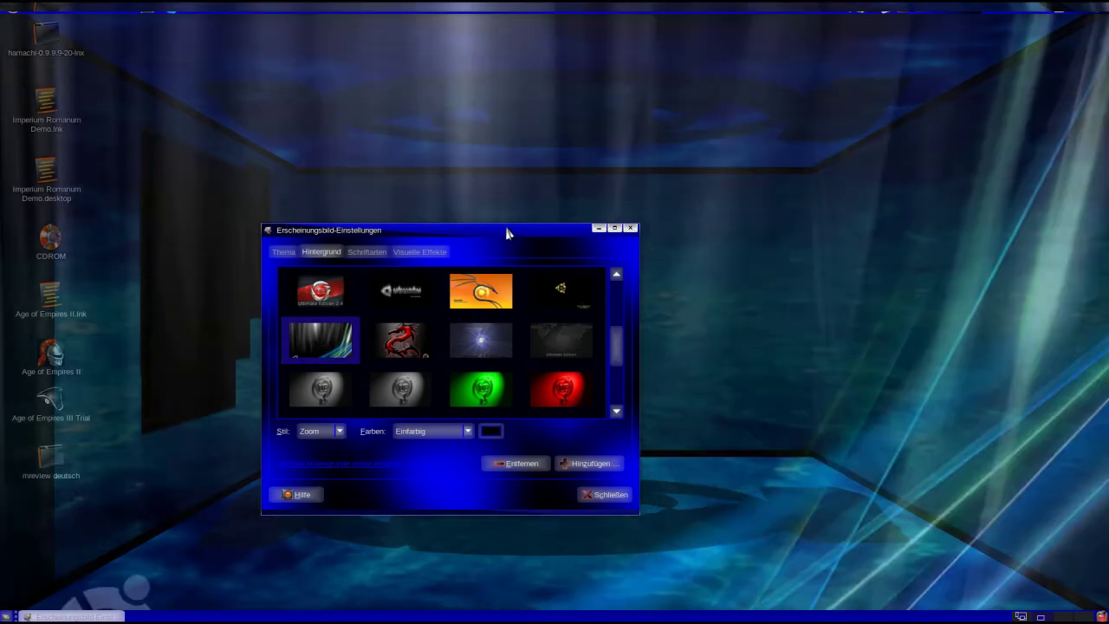
left_click_drag(504, 227, 392, 179)
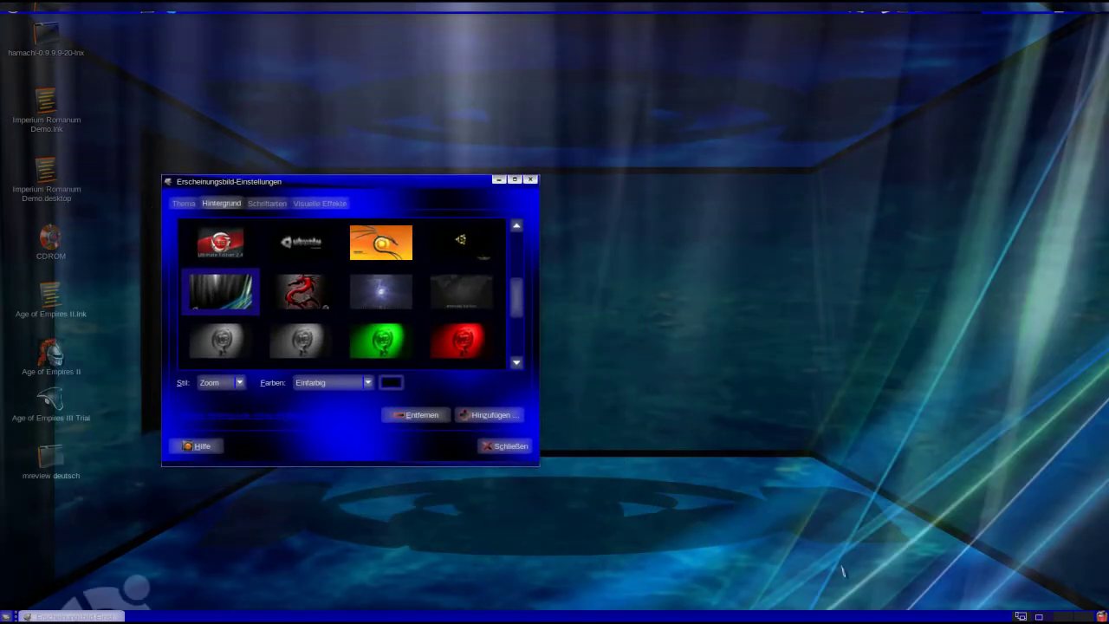
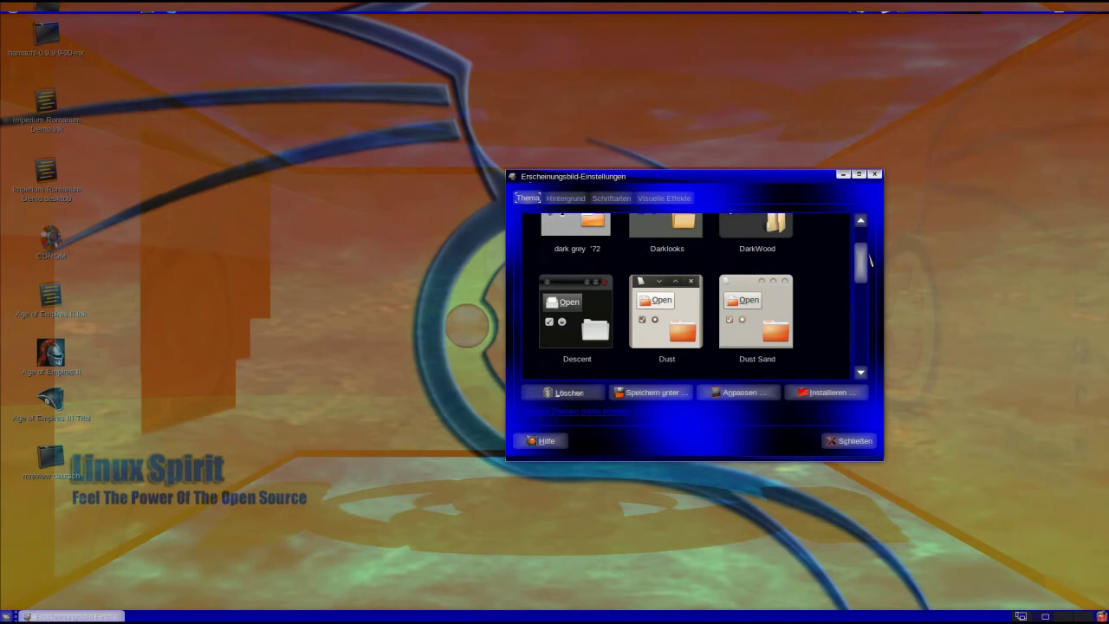
Look over the desktop themes, open customization of the custom theme, and review its controls, colors, window borders, icons and pointers
left_click_drag(869, 254, 901, 208)
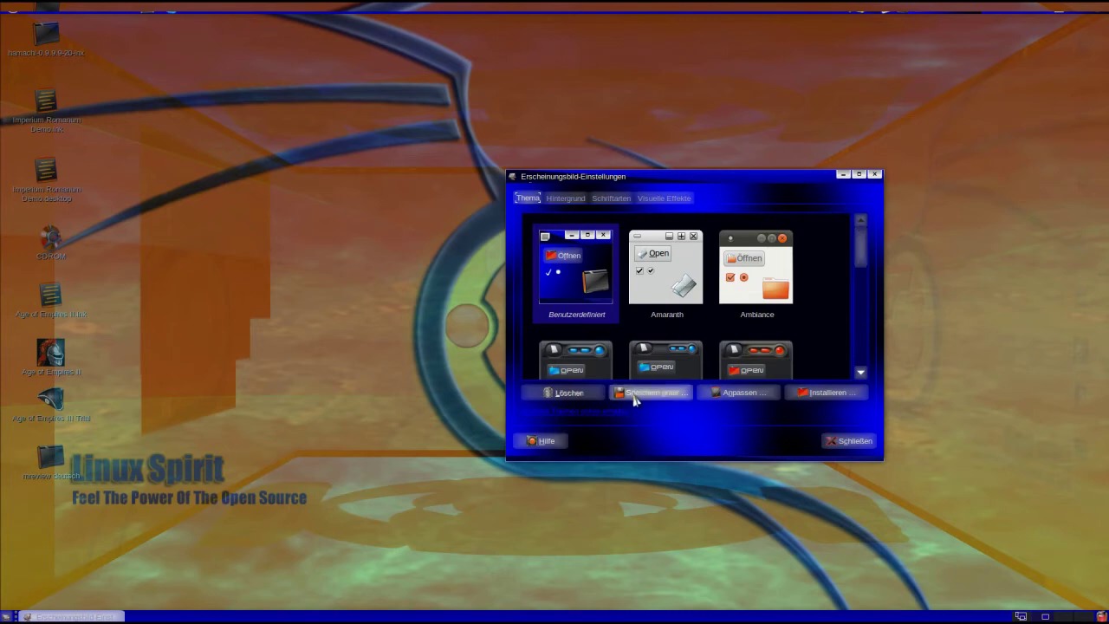
left_click(721, 394)
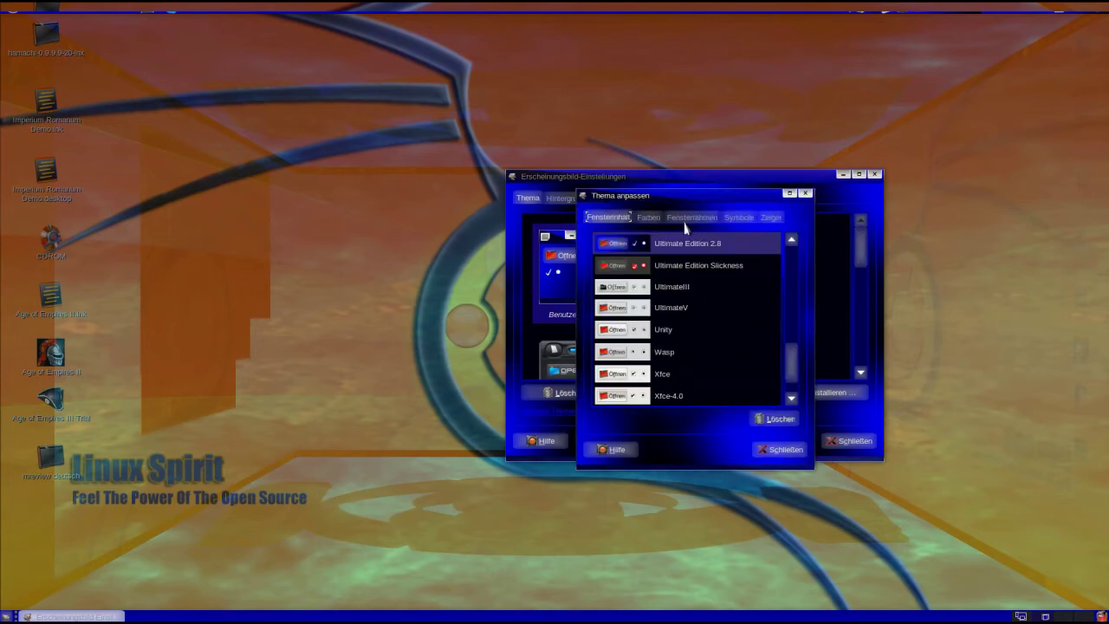
left_click(654, 224)
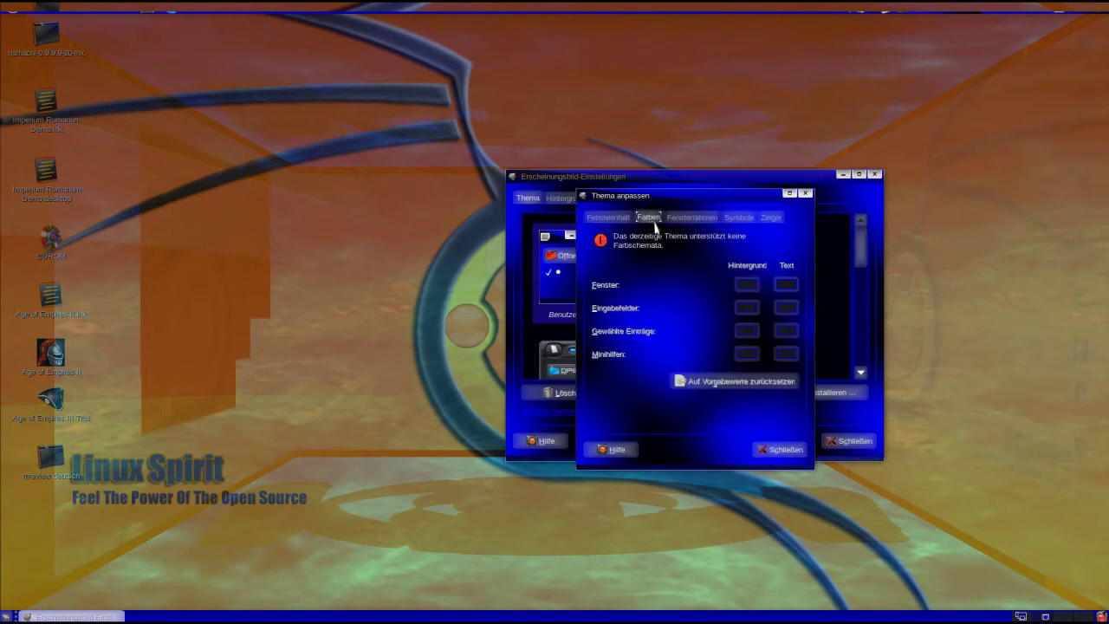
left_click(697, 218)
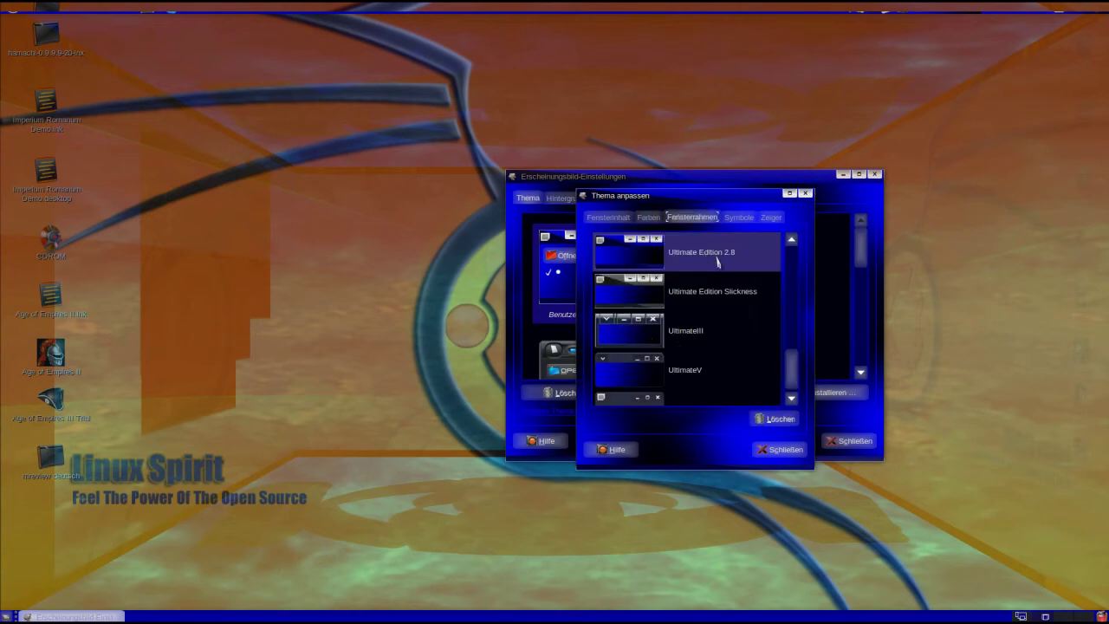
left_click(748, 219)
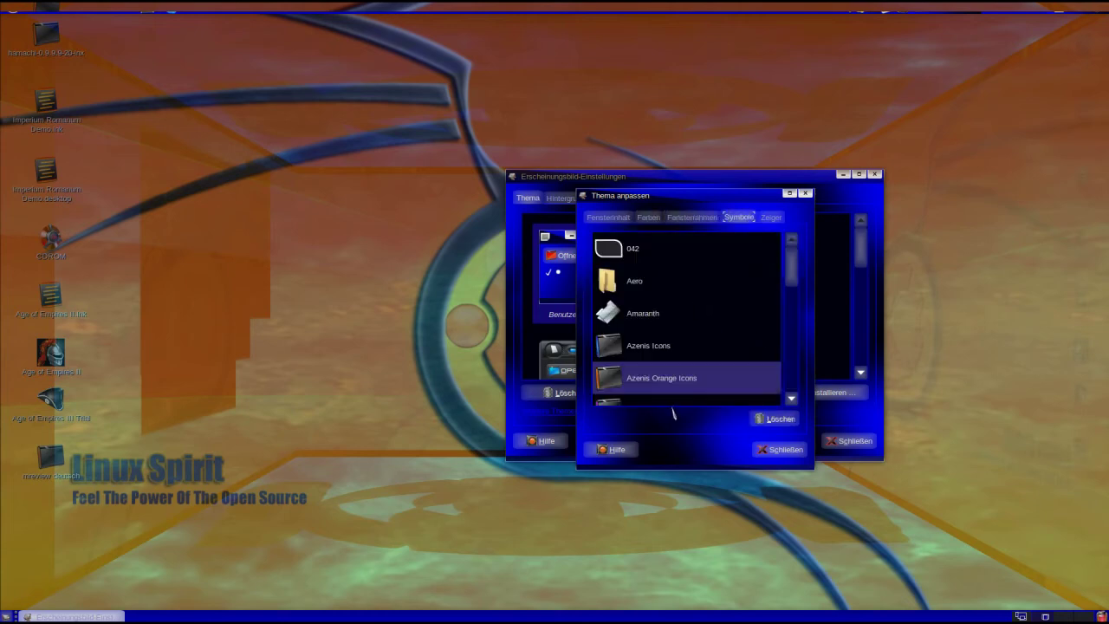
left_click(773, 217)
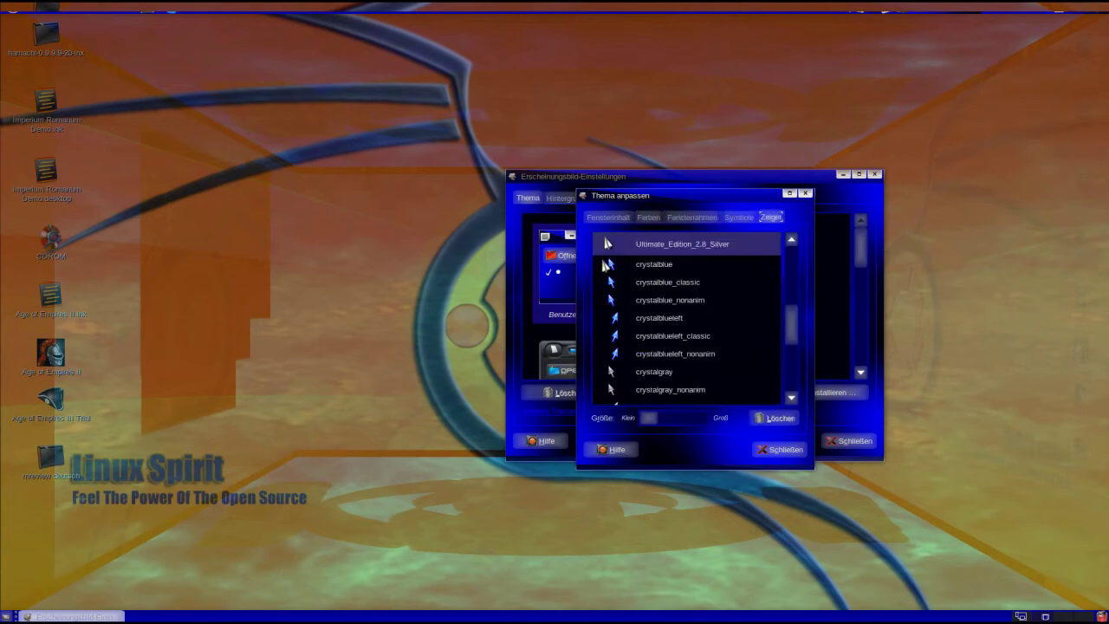
Switch the mouse pointer theme to Ultimate_Edition_2.6_Cursor
left_click(791, 239)
left_click(791, 239)
left_click(791, 239)
left_click(650, 271)
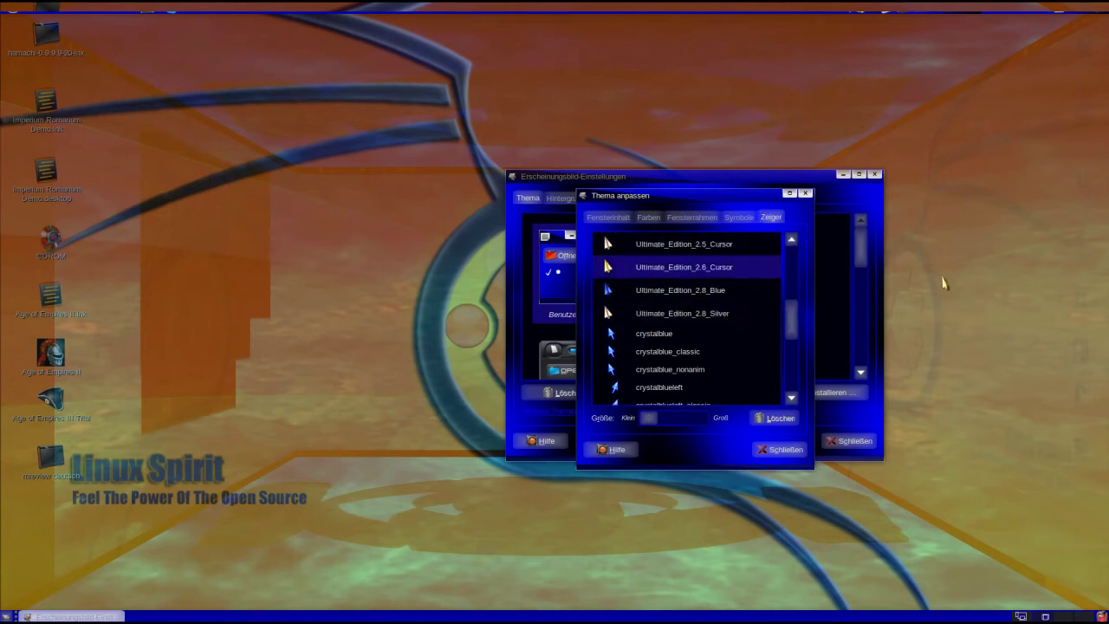
Switch the mouse pointer theme to Azenis, near the beginning of the pointer list
left_click(791, 239)
left_click(790, 239)
left_click(791, 240)
left_click(790, 239)
left_click(791, 239)
left_click(791, 239)
left_click(790, 239)
left_click(791, 239)
left_click(791, 239)
left_click(791, 239)
left_click(790, 239)
left_click(791, 239)
left_click(791, 239)
left_click(791, 239)
left_click(791, 239)
left_click(796, 241)
left_click(796, 241)
left_click(796, 241)
left_click(796, 241)
left_click(796, 241)
left_click(796, 242)
left_click(796, 242)
left_click(796, 242)
left_click(647, 260)
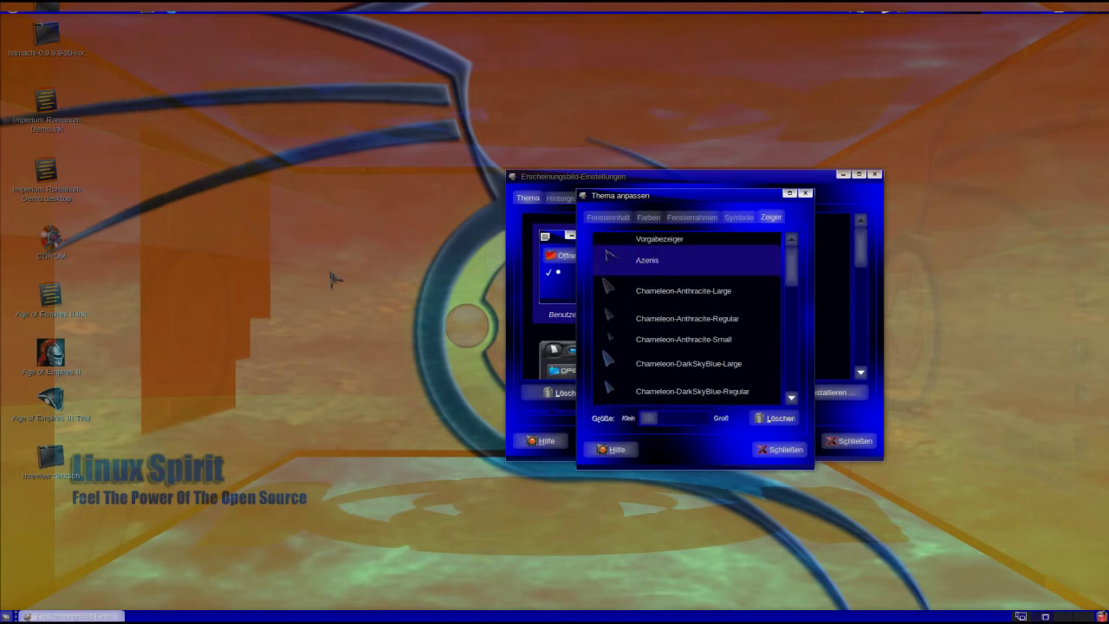
Switch the mouse pointer theme to tuxcursor and try the penguin pointer on the desktop's places and applications menus
left_click_drag(795, 254, 794, 360)
left_click(655, 363)
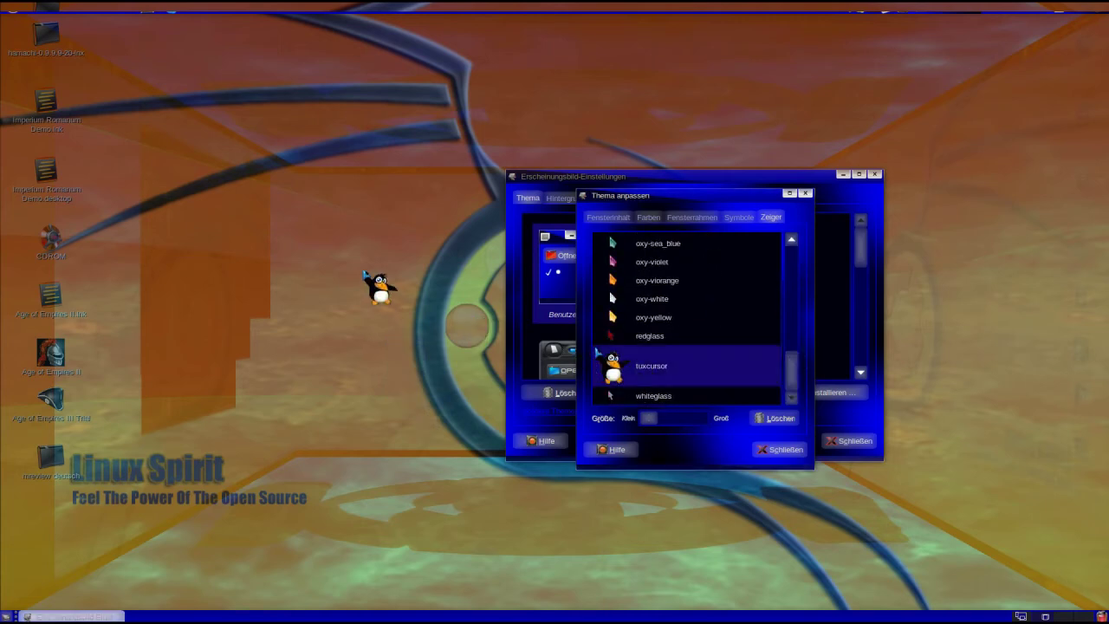
left_click(83, 6)
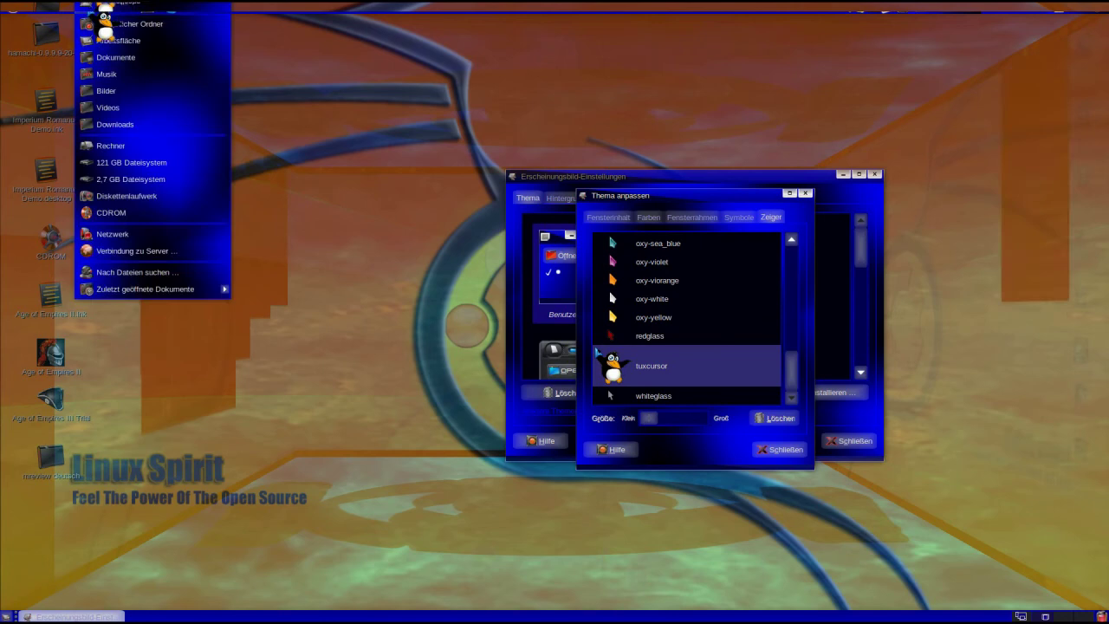
mouse_move(26, 6)
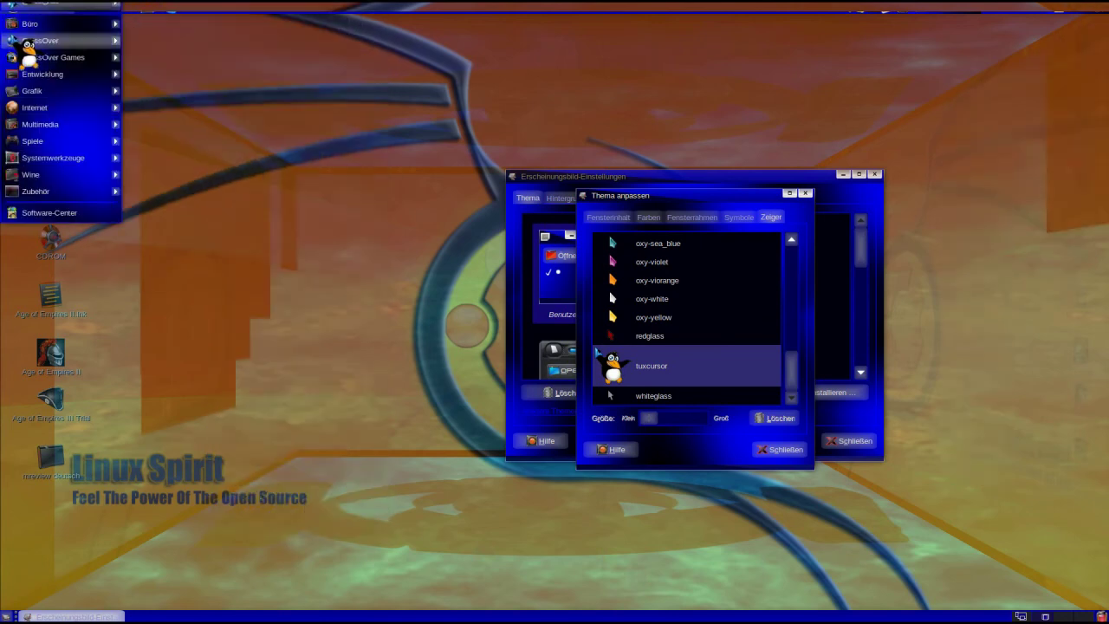
mouse_move(52, 41)
left_click(291, 291)
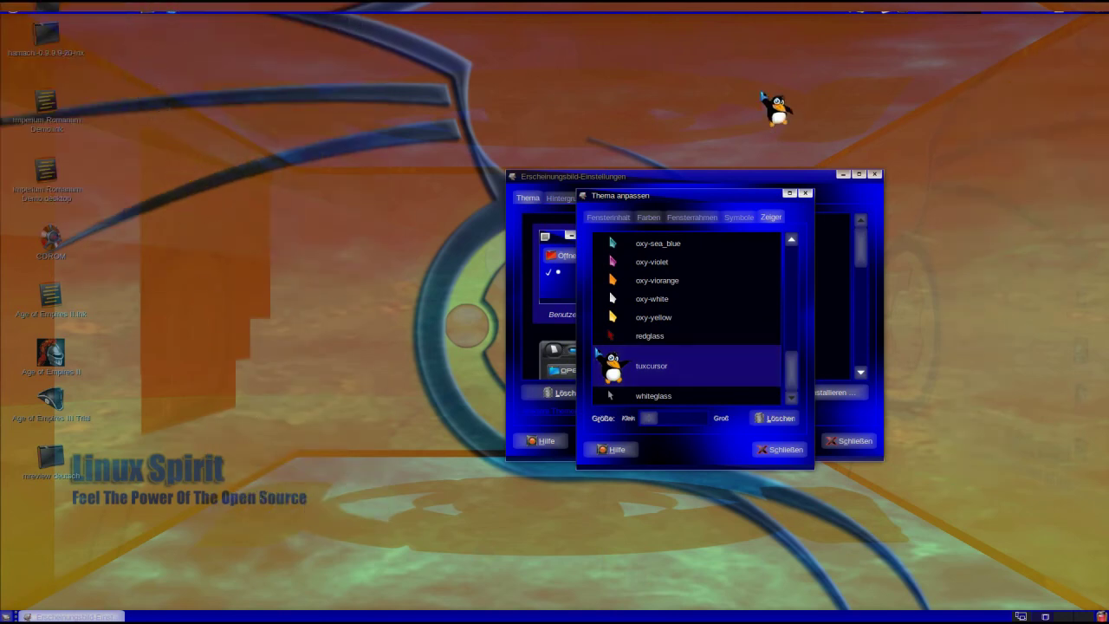
Open the Ultimate Edition Guide from the panel, move the theme customization window aside, and close the guide
left_click(171, 6)
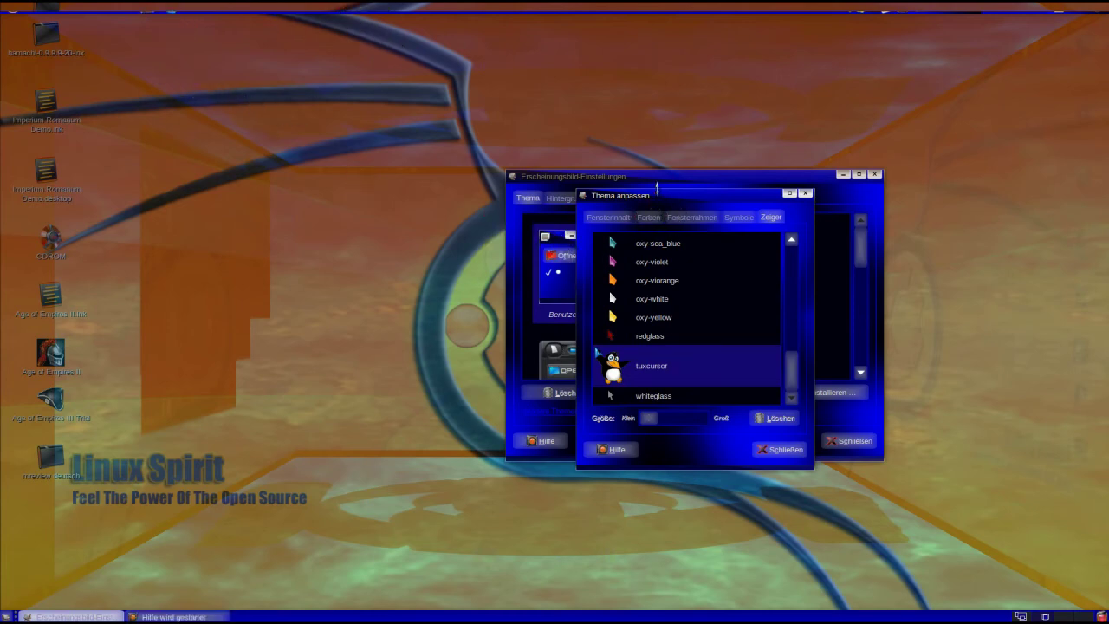
left_click_drag(660, 193, 549, 187)
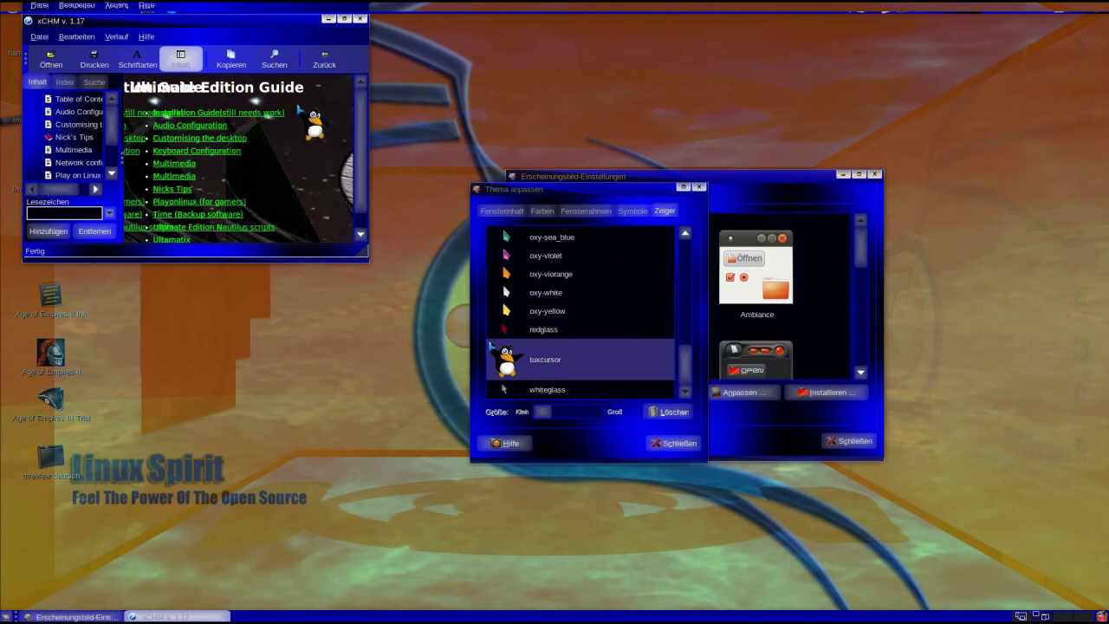
left_click(360, 18)
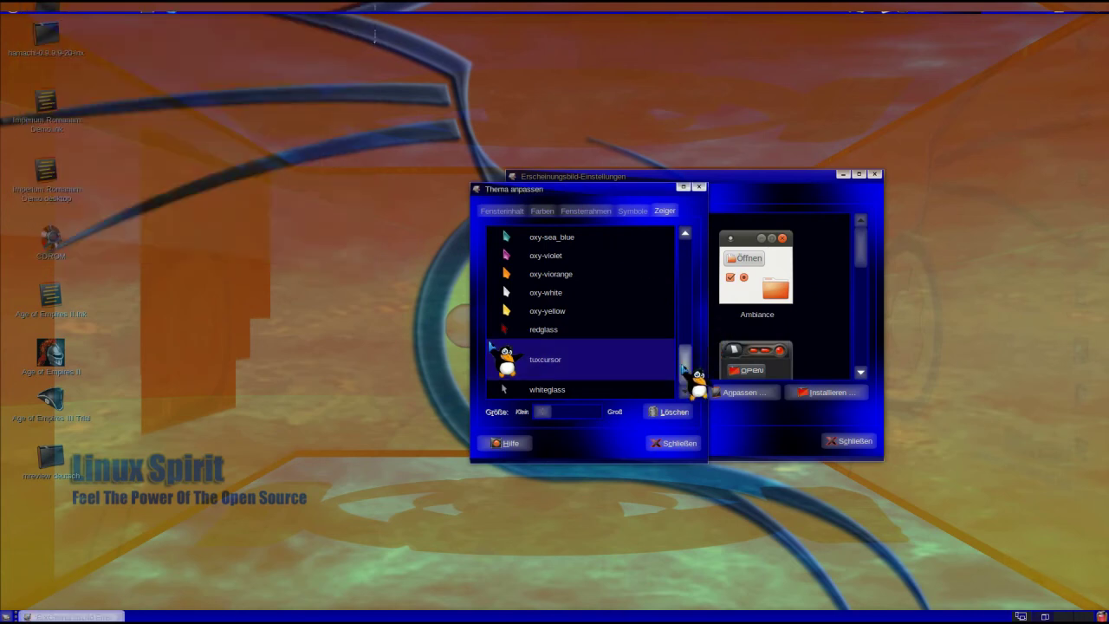
Set the pointer theme to Ultimate_Edition_2.8_Silver at medium size and close the theme customization and appearance settings
left_click_drag(688, 370, 692, 314)
left_click(576, 347)
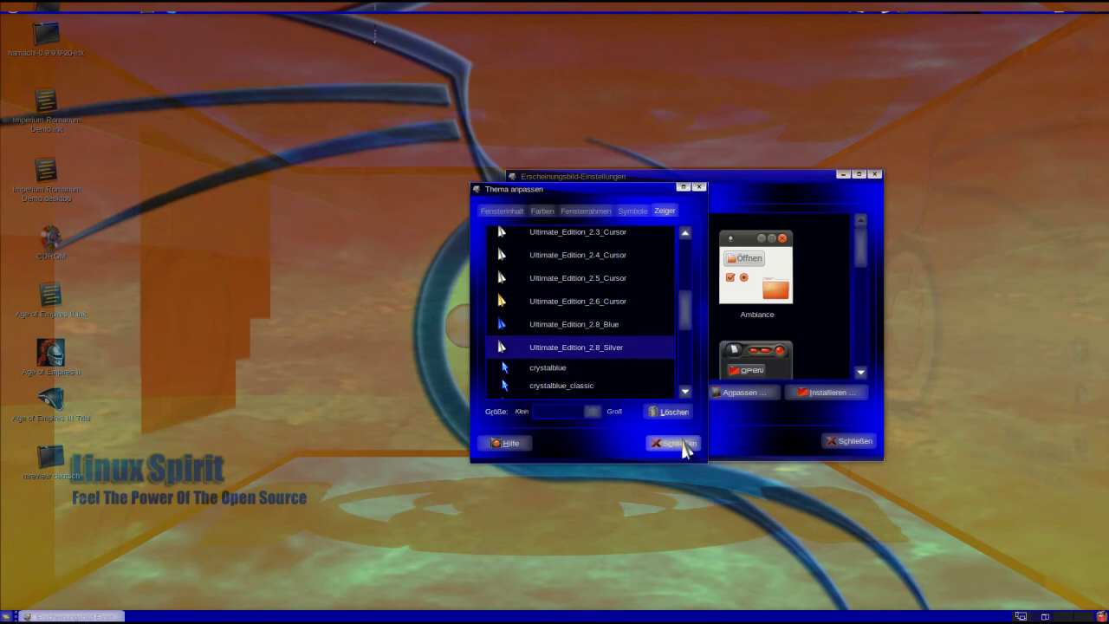
left_click_drag(605, 412, 567, 414)
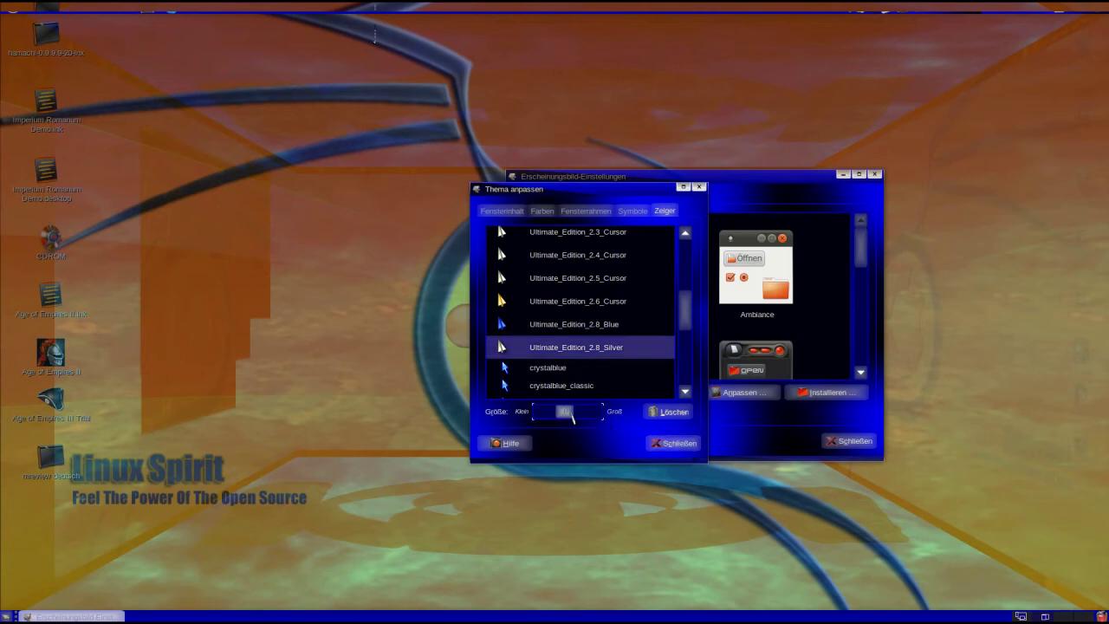
left_click(693, 445)
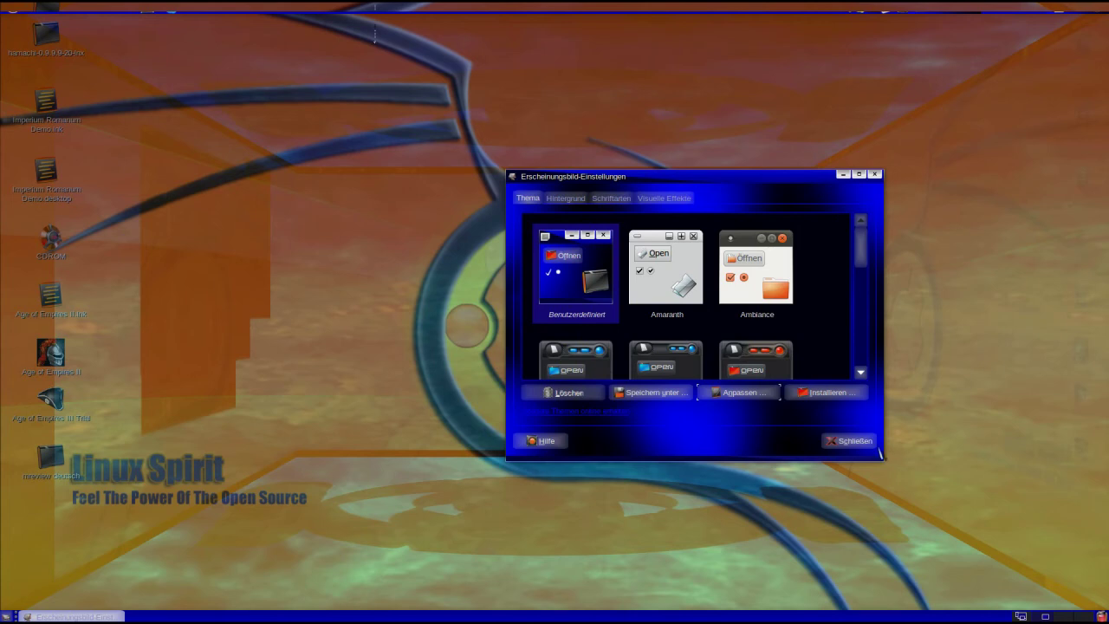
left_click(845, 443)
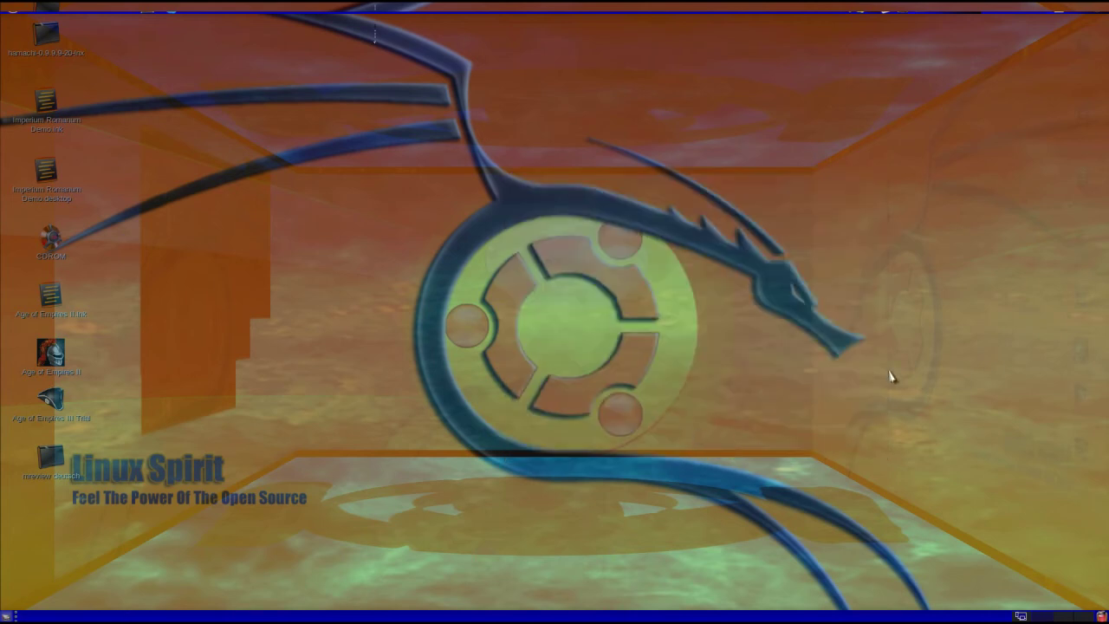
Open the audio settings and view the available sound themes under sound effects, keeping Ultimate_Edition_2.6 selected
left_click(946, 9)
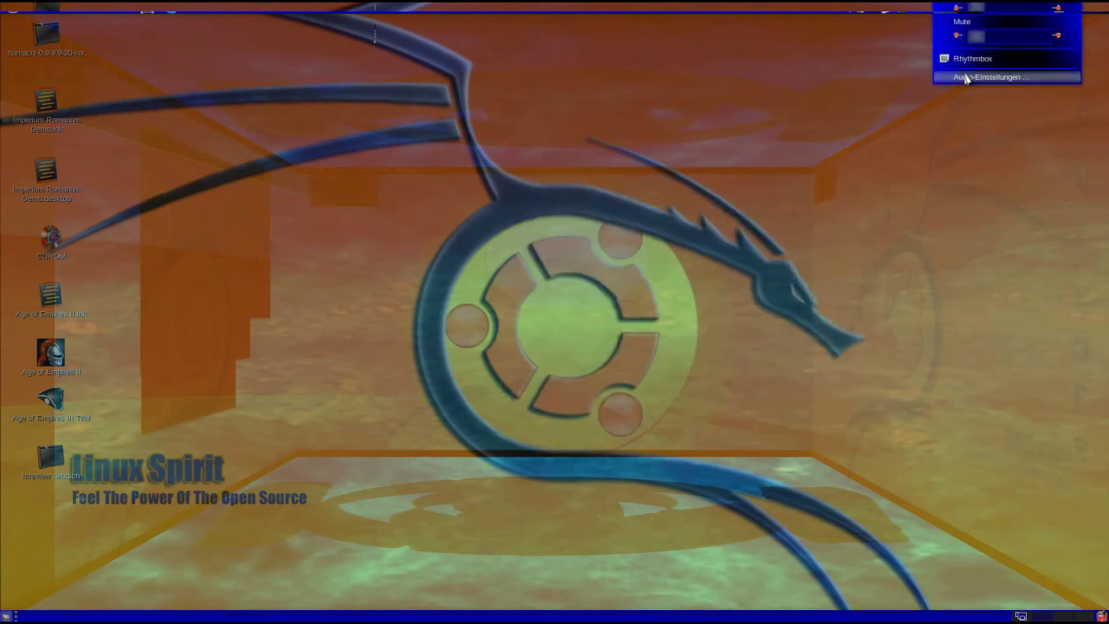
left_click(964, 78)
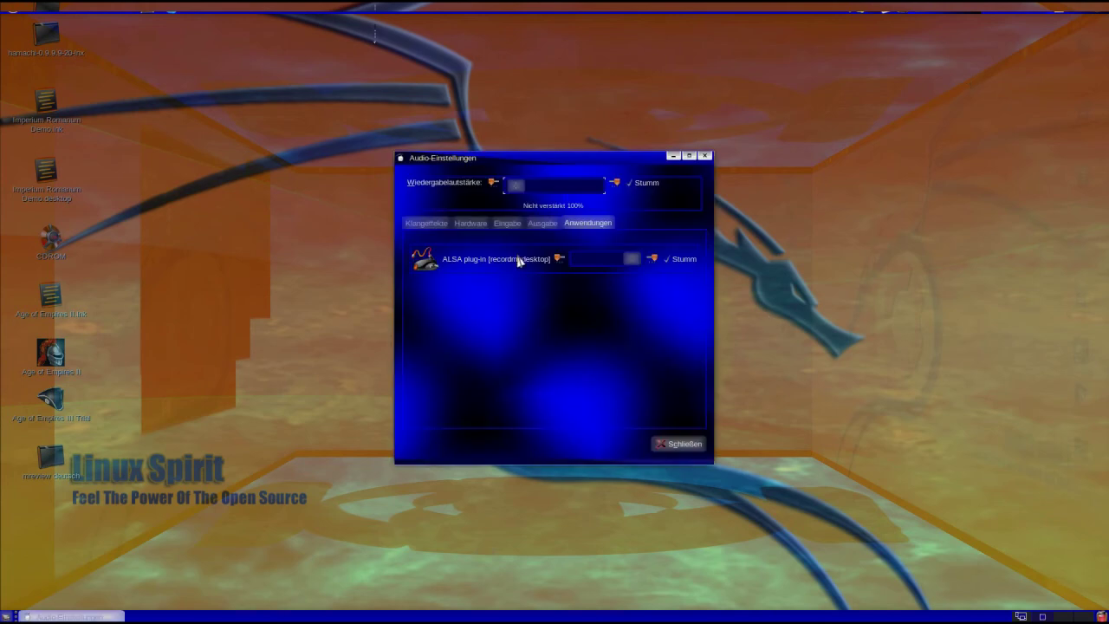
left_click(423, 222)
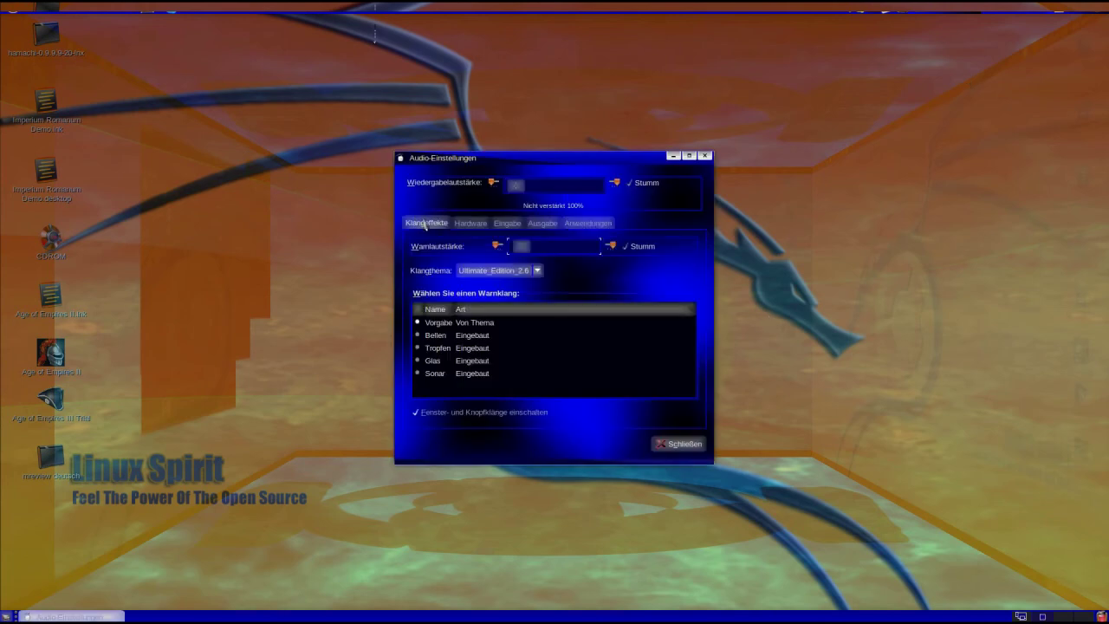
left_click(537, 272)
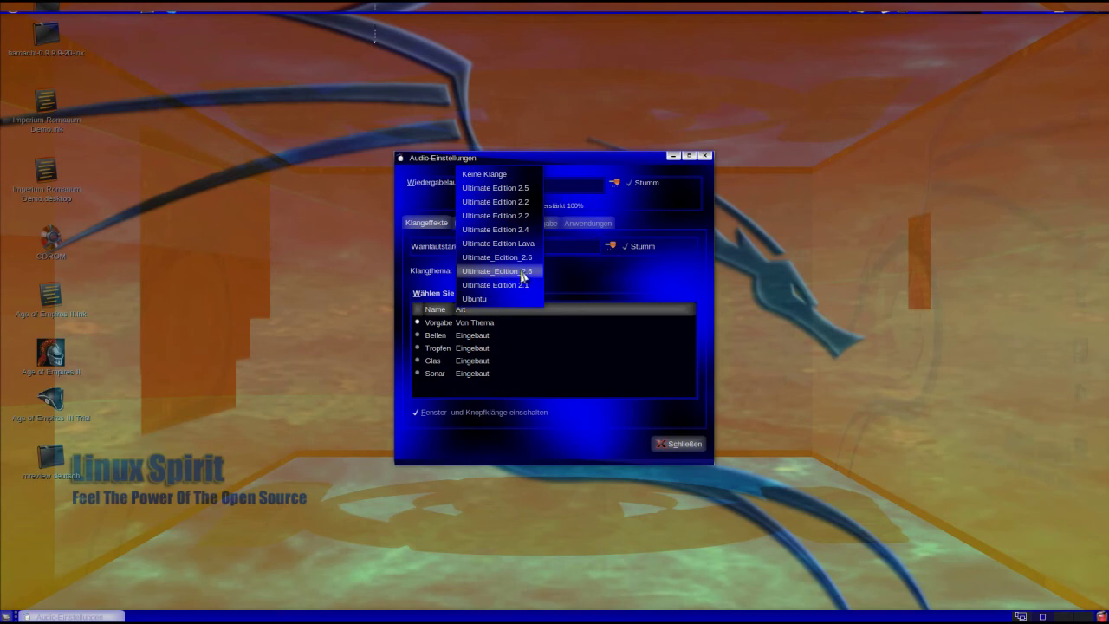
left_click(523, 275)
Review the hardware, input, output and applications sections of the audio settings, then close them
left_click(484, 230)
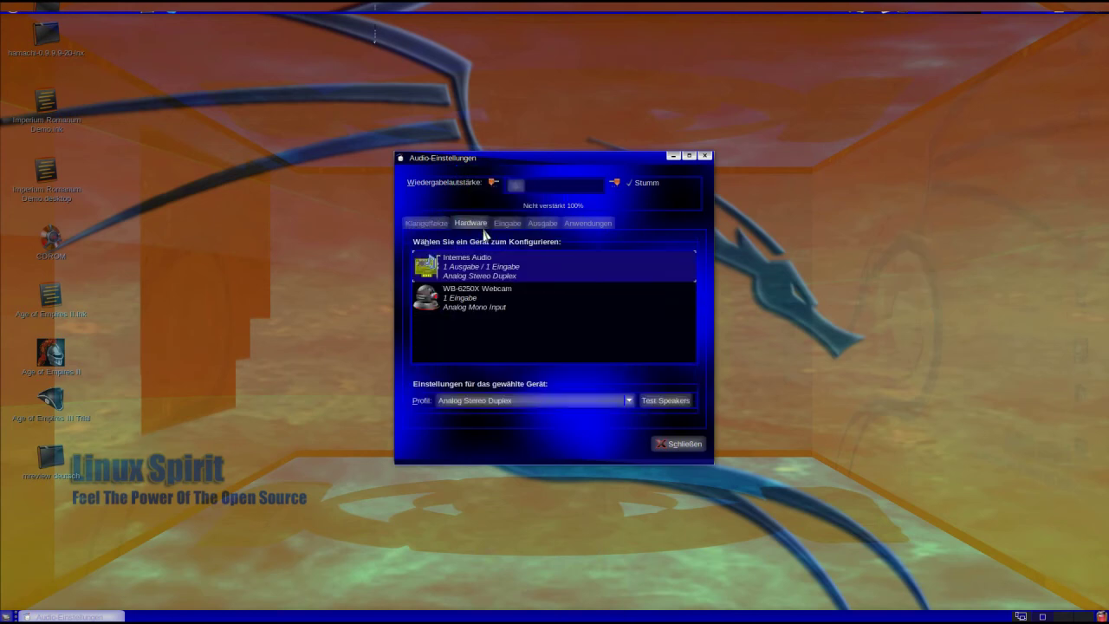
left_click(520, 227)
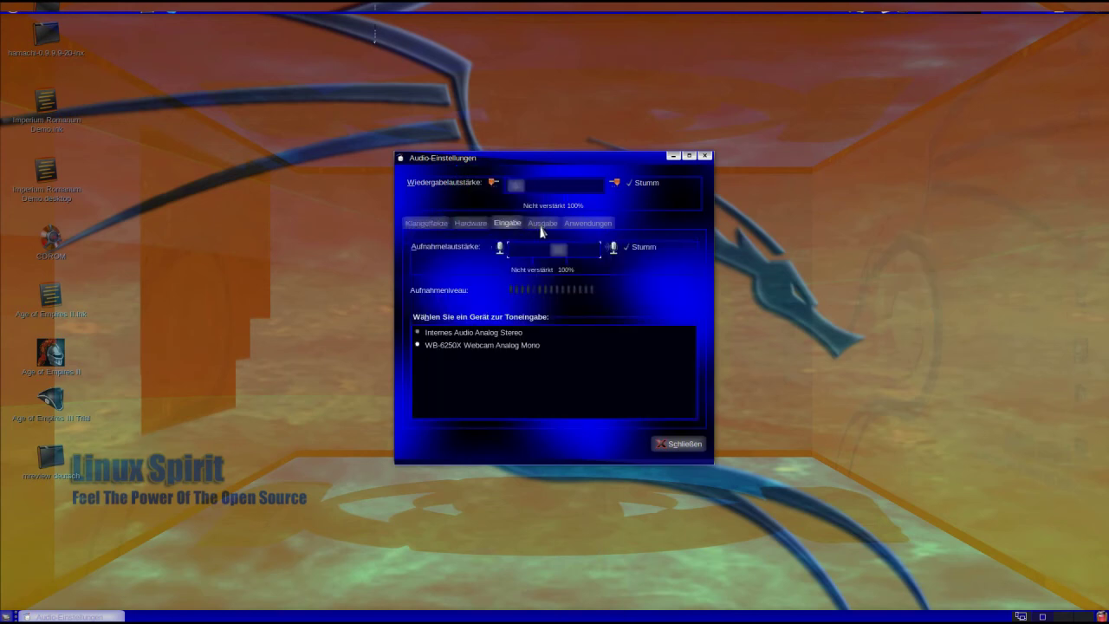
left_click(543, 224)
left_click(597, 225)
left_click(551, 224)
left_click(705, 156)
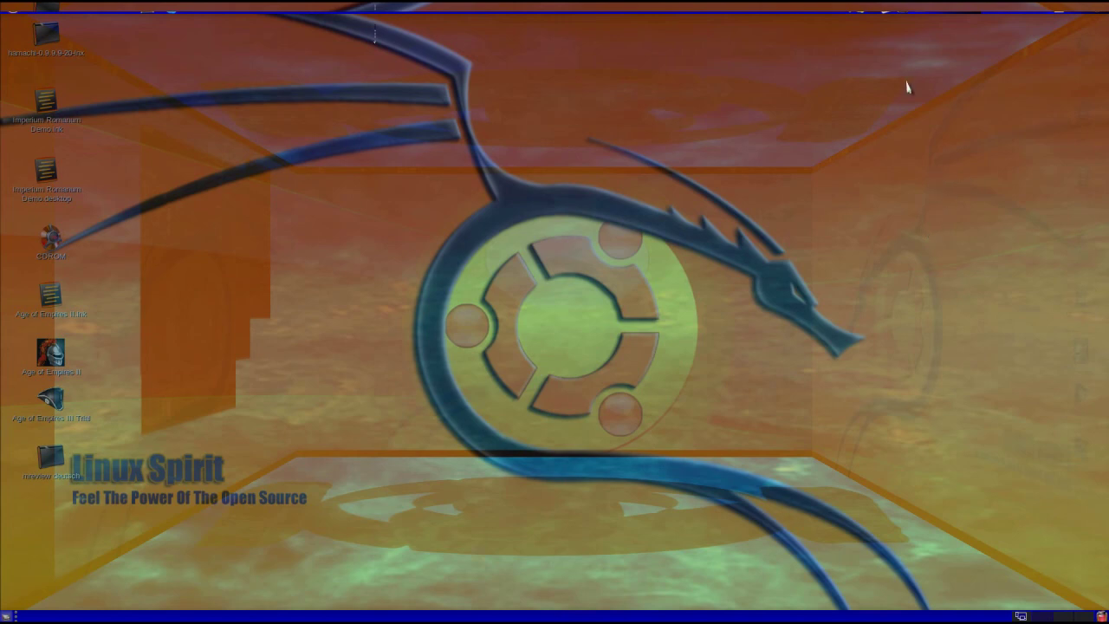
Bring up the screen recorder's options for stopping the recording
left_click(930, 12)
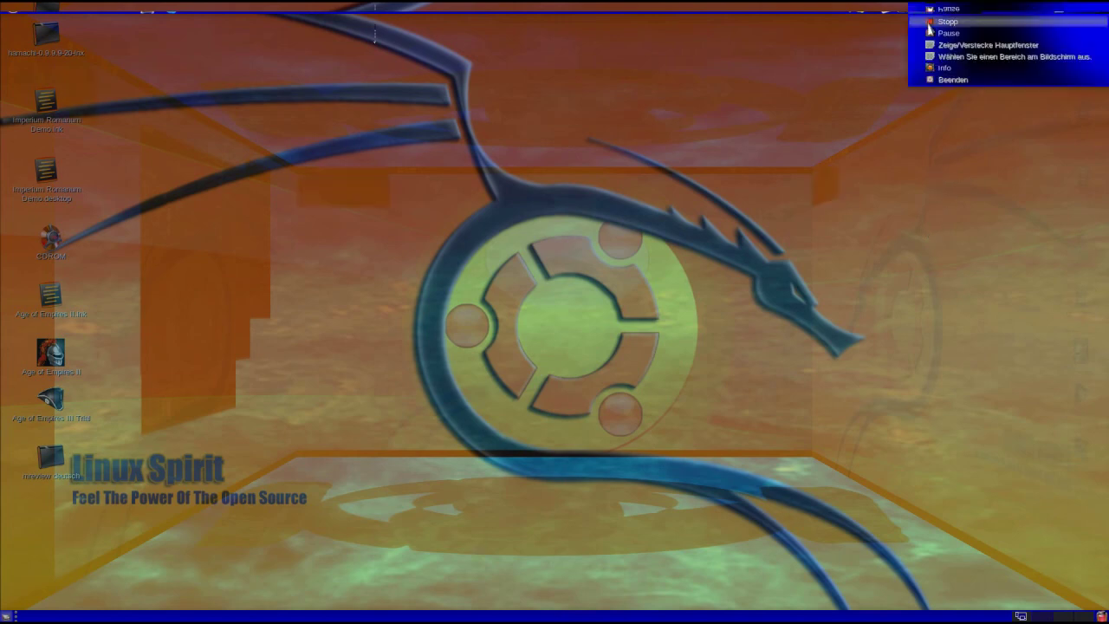